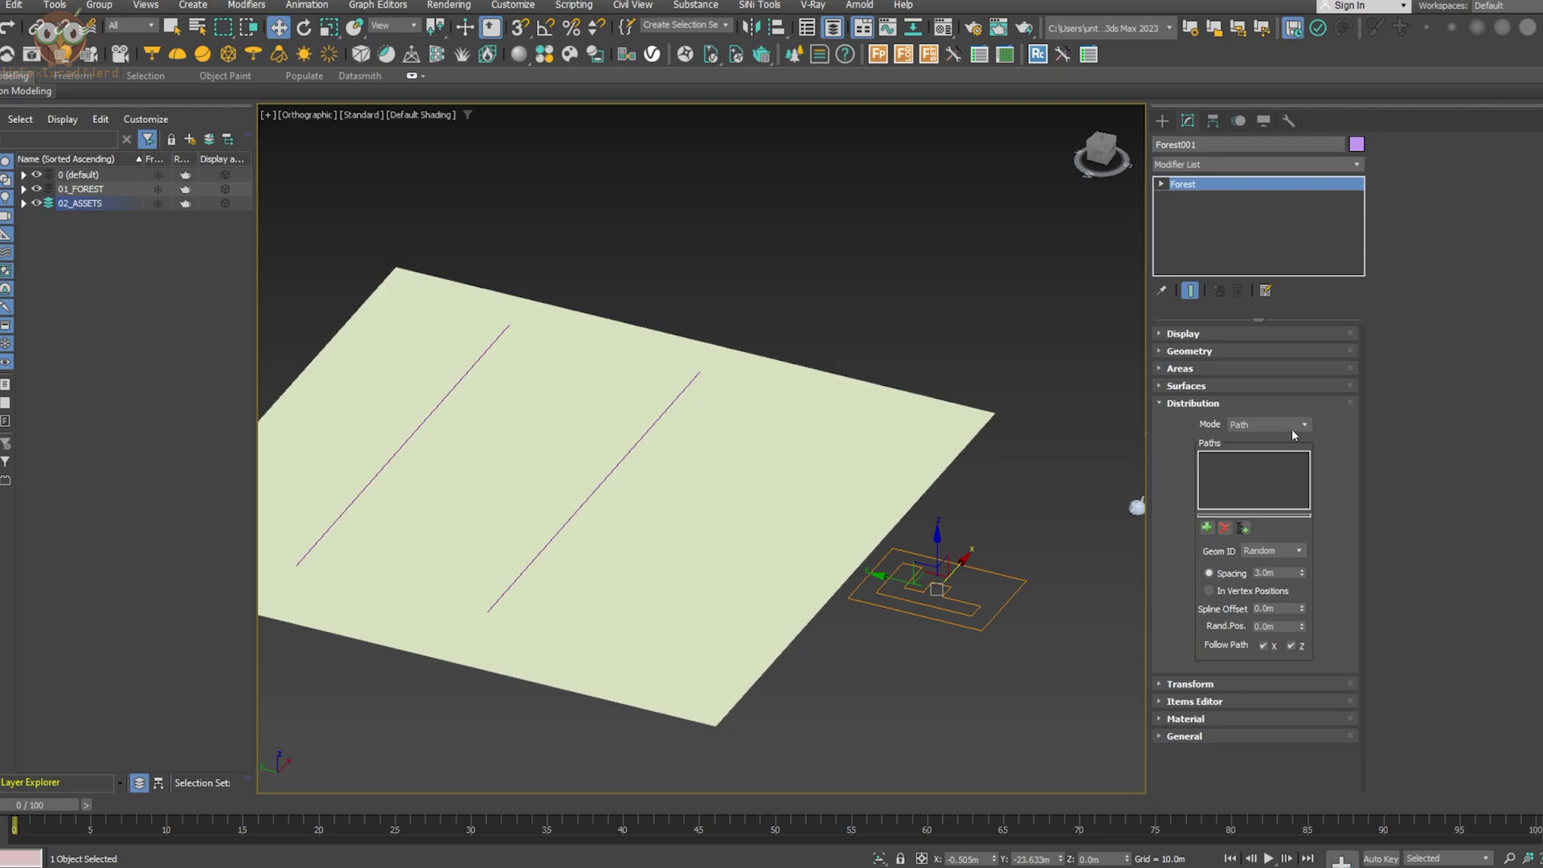
# Set the Forest distribution mode to Path and add f_spline_001 as its path
pyautogui.click(1296, 425)
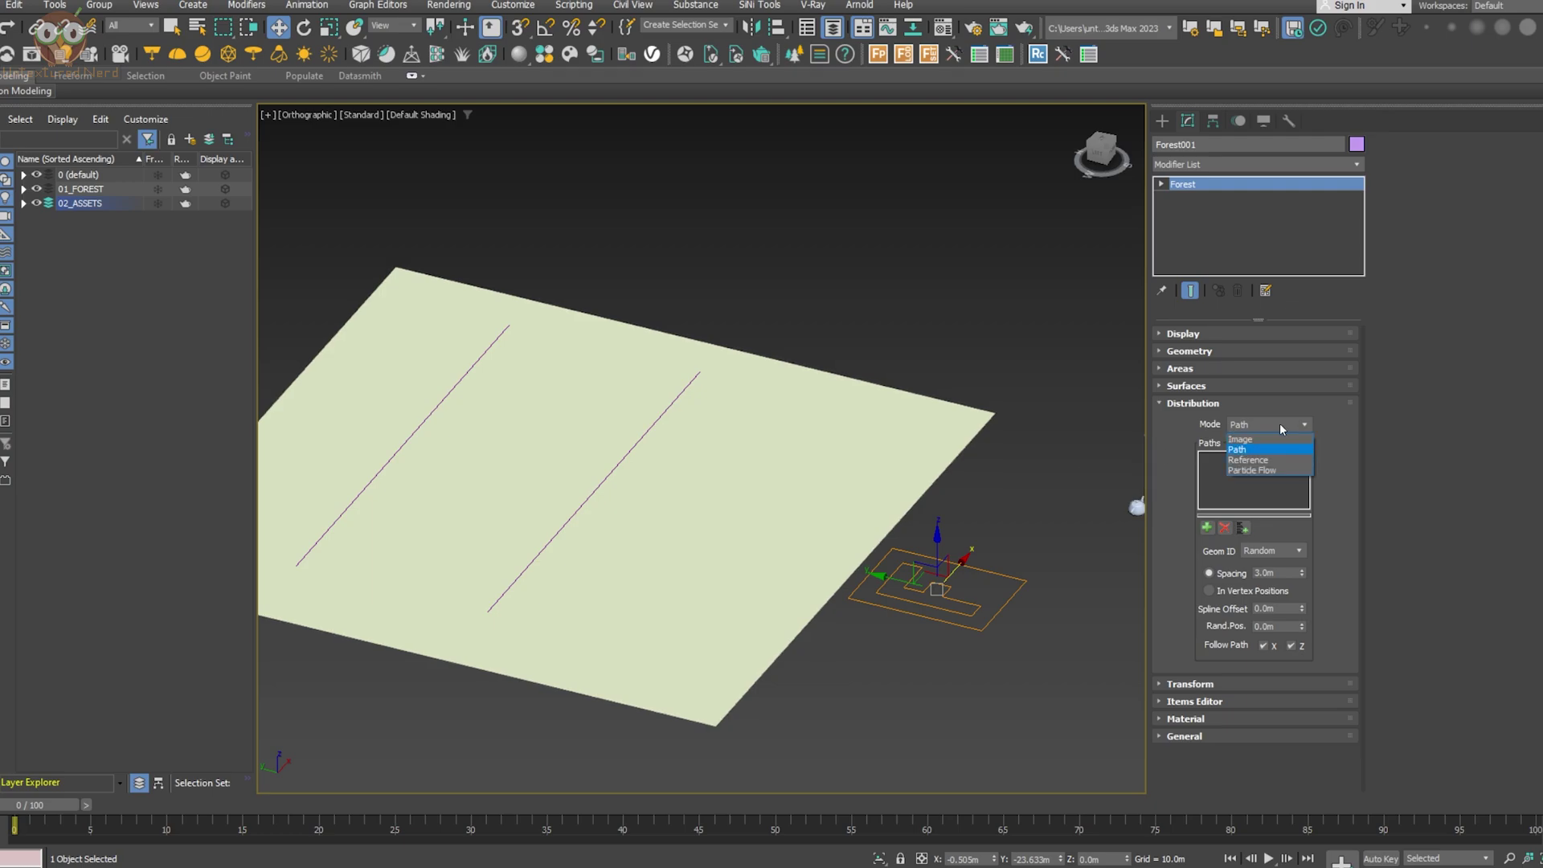
pyautogui.click(1259, 449)
pyautogui.moveTo(754, 464); pyautogui.dragTo(845, 454, button='middle')
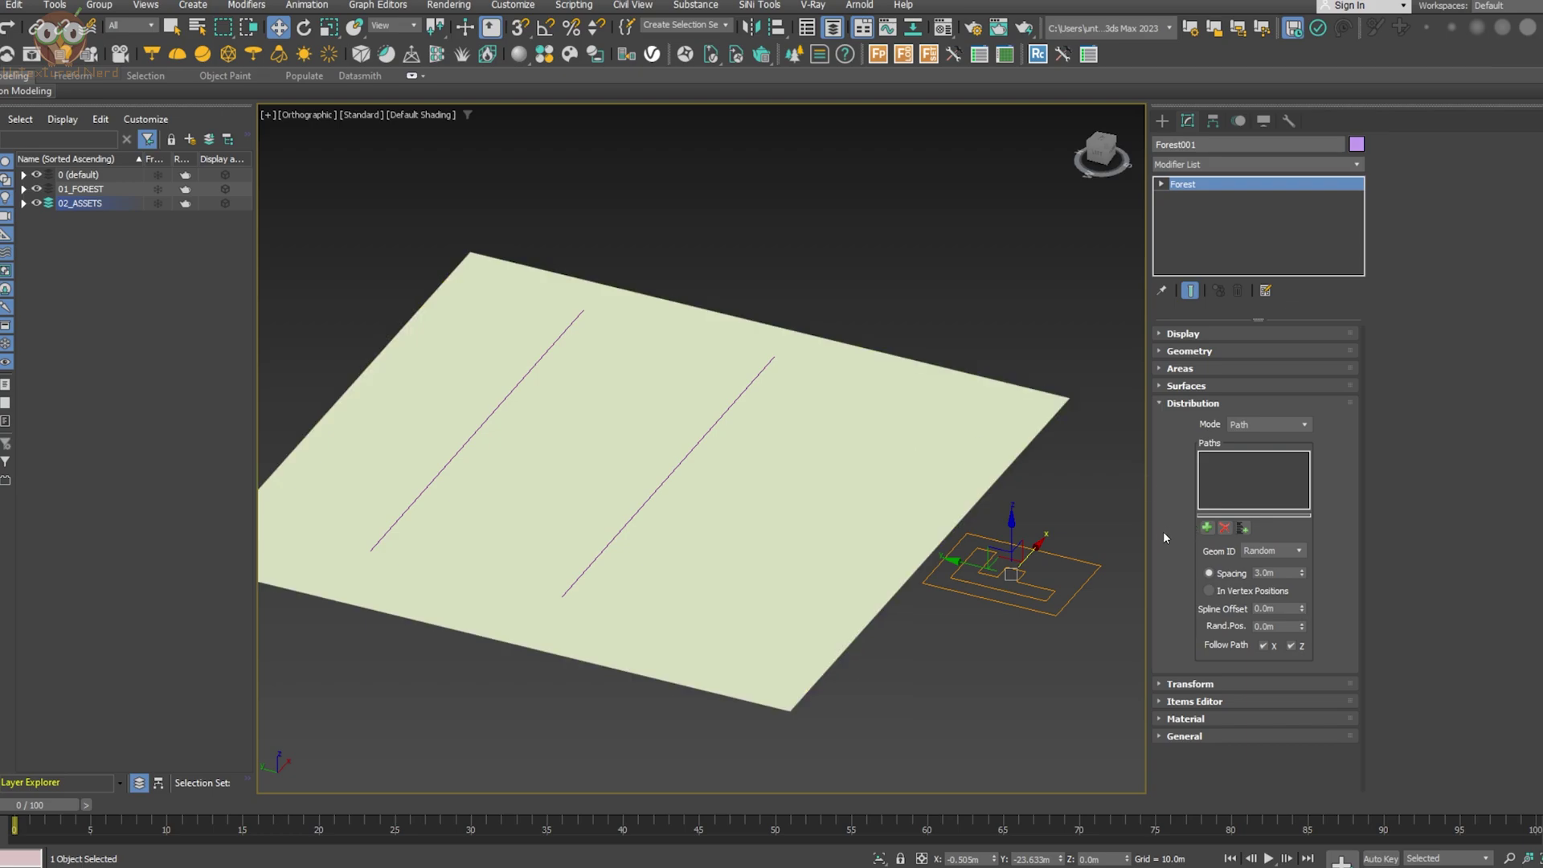
pyautogui.click(1208, 528)
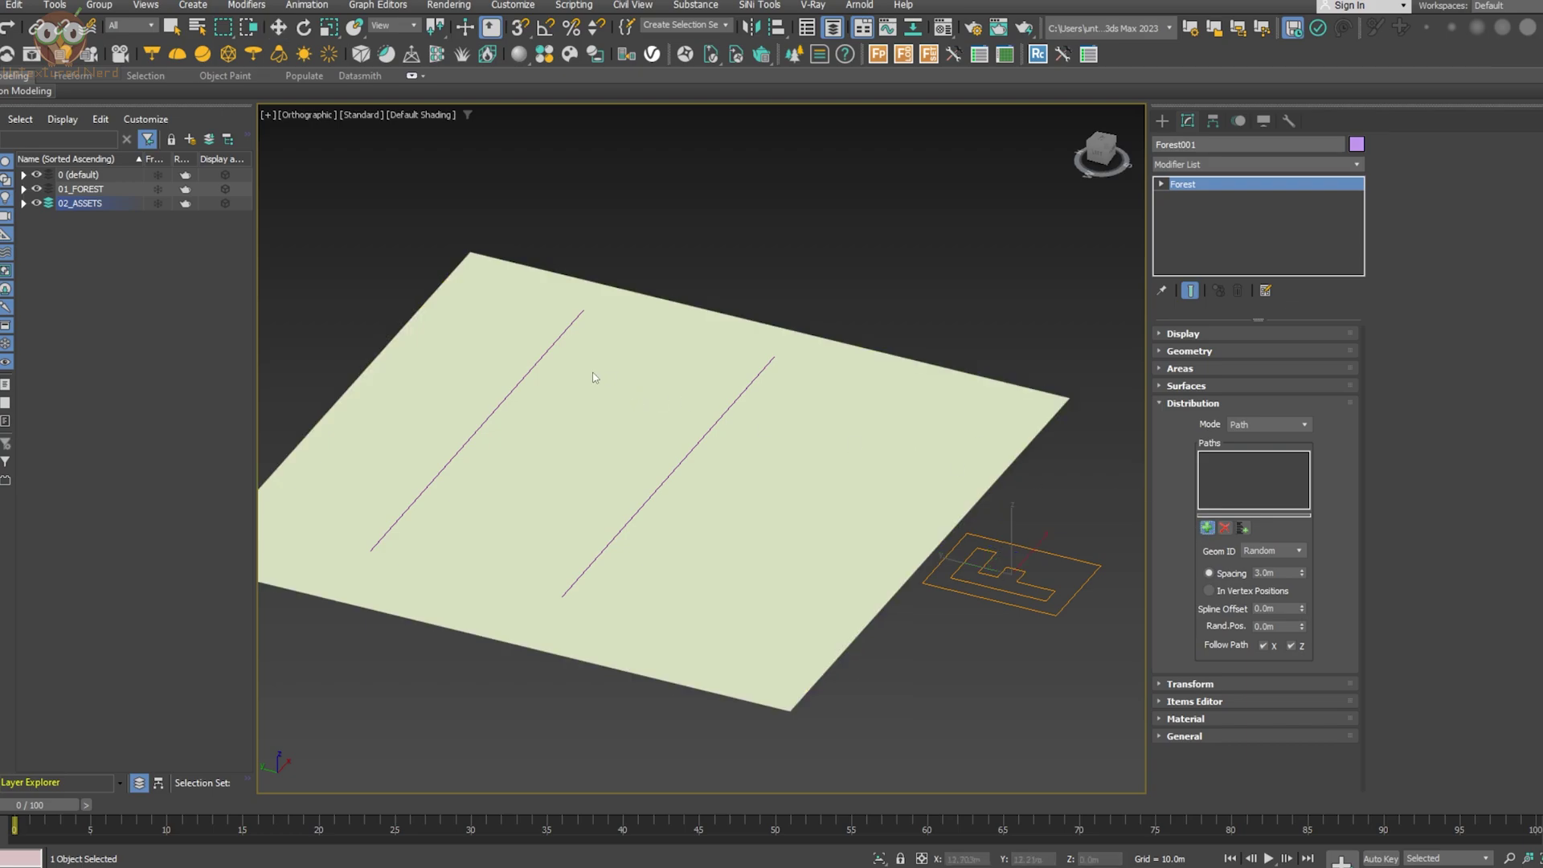
pyautogui.click(560, 339)
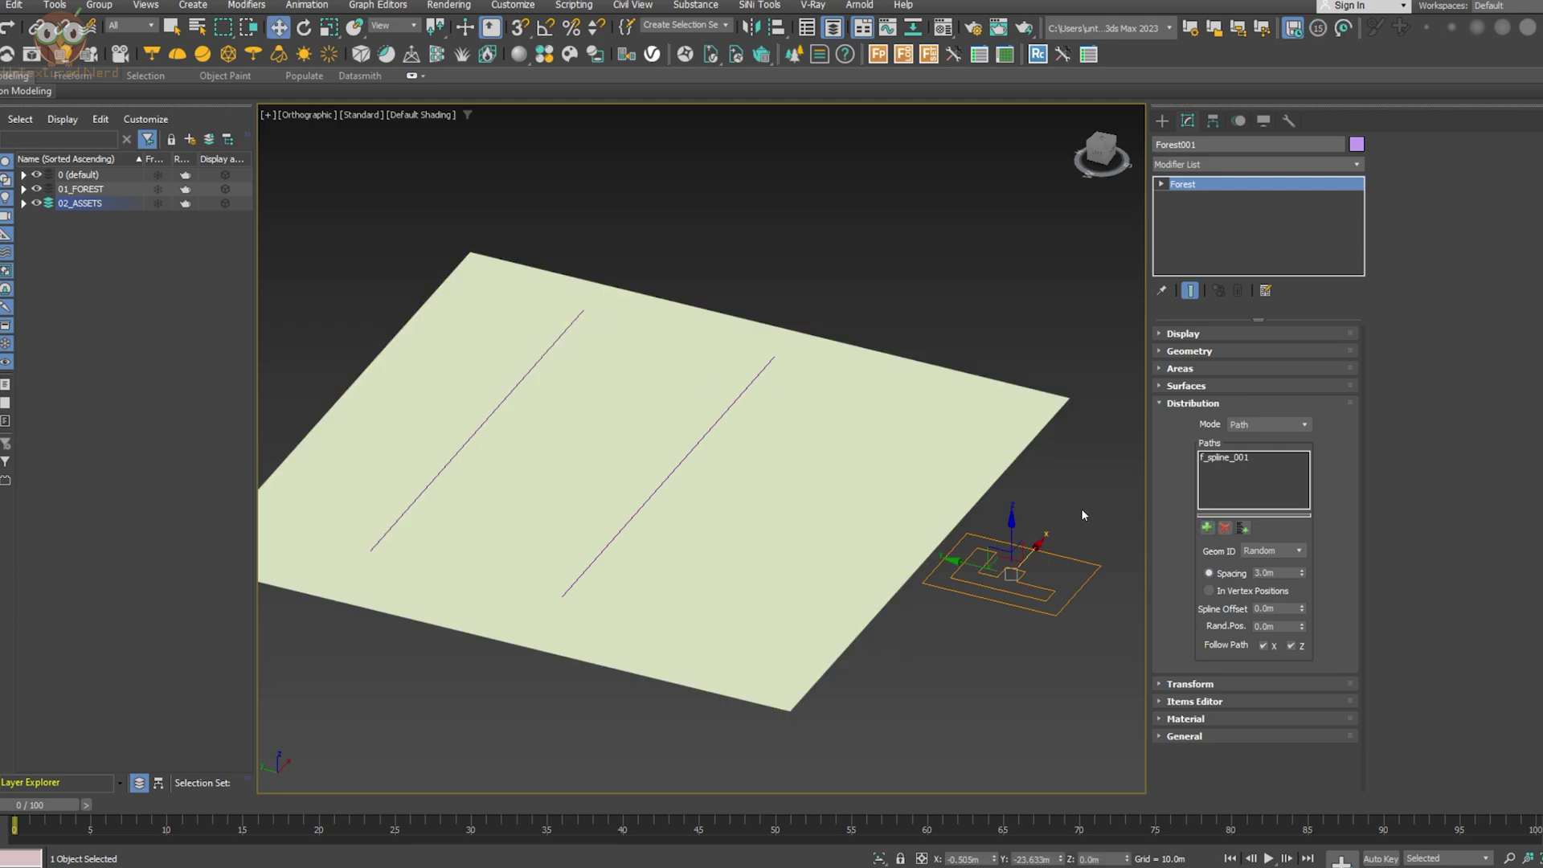
# Add Box001, Cylinder001 and Teapot001 as the Forest's geometry items and accept the recommended proxy and render-time options
pyautogui.click(1208, 356)
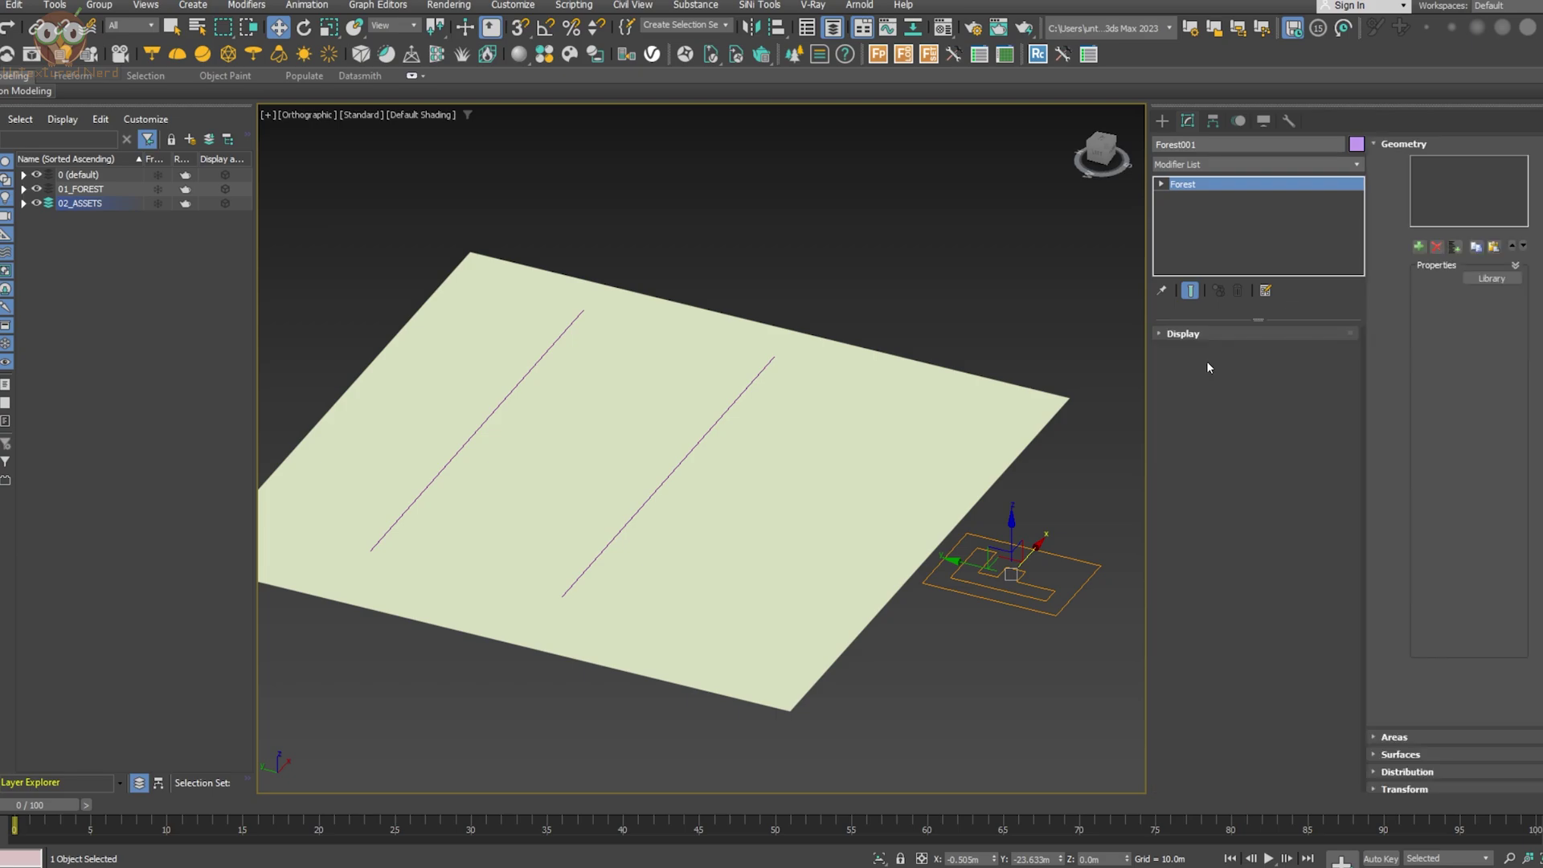
pyautogui.moveTo(999, 431); pyautogui.dragTo(799, 414, button='middle')
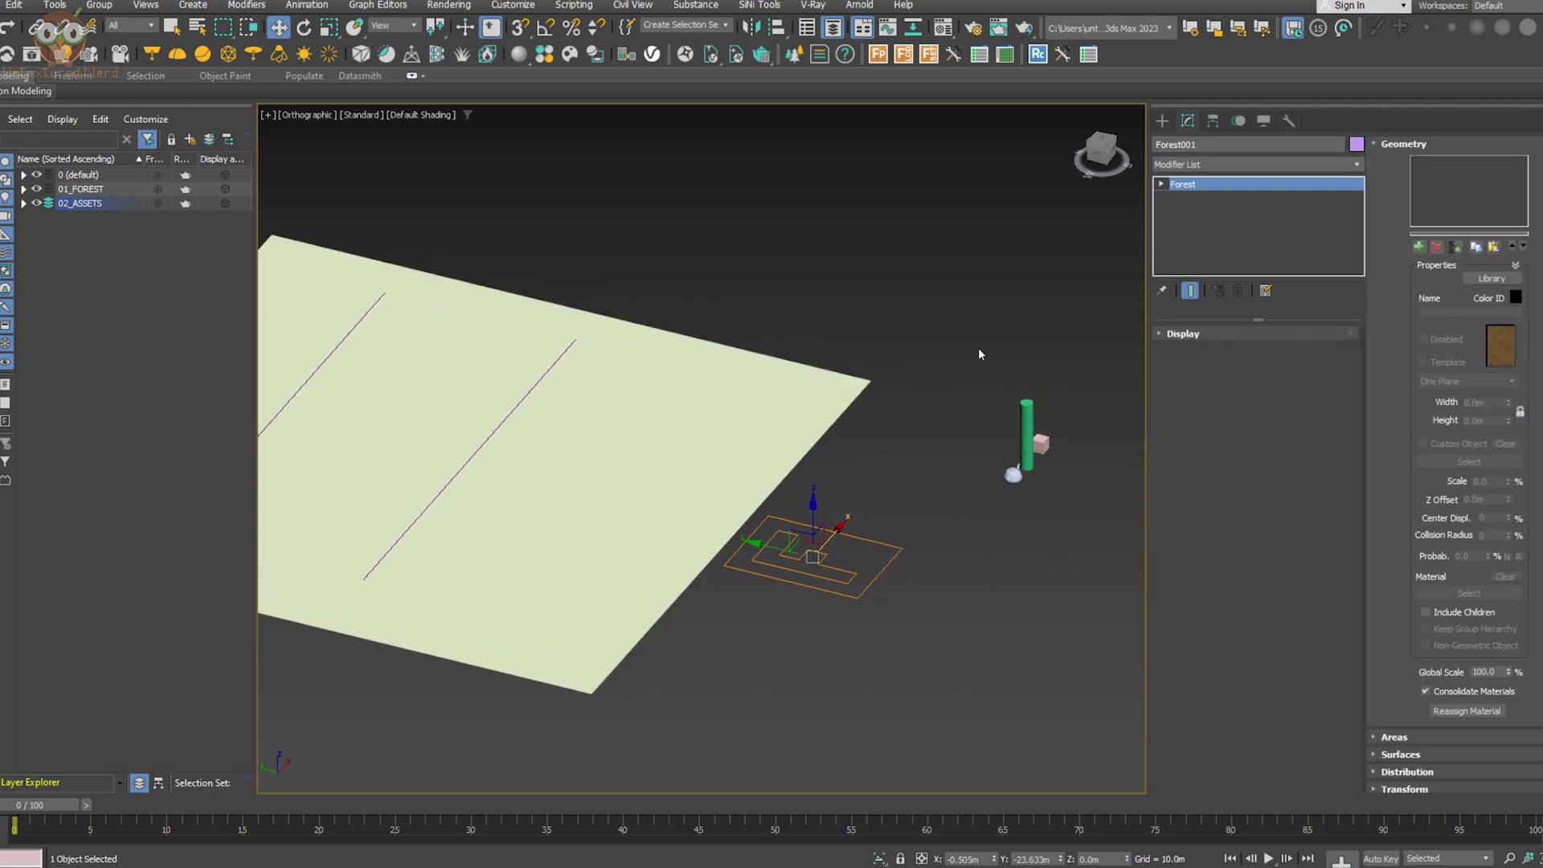
pyautogui.click(1418, 246)
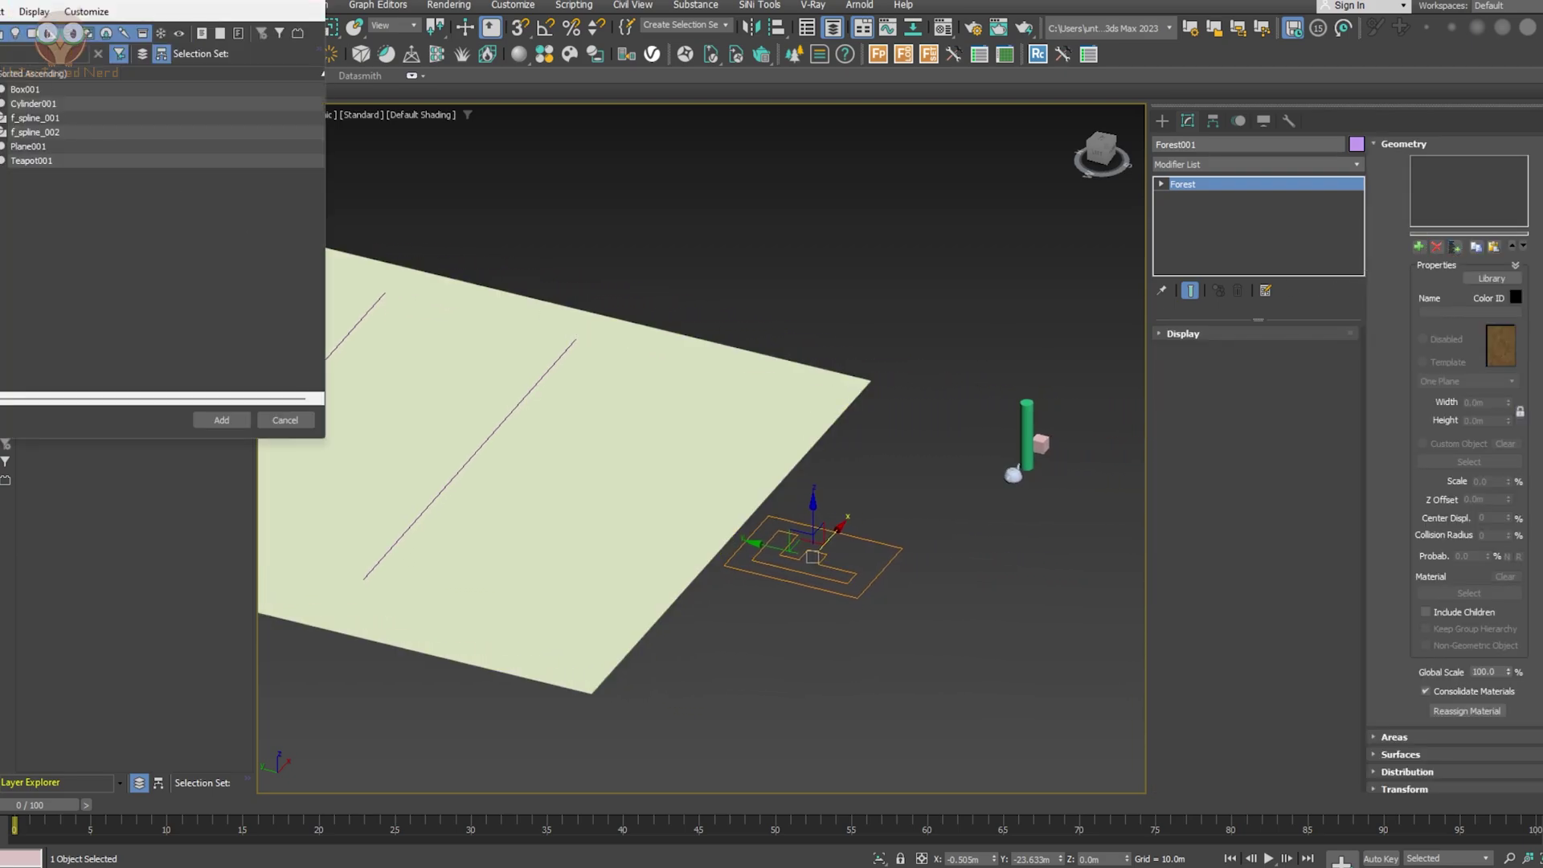
pyautogui.click(628, 369)
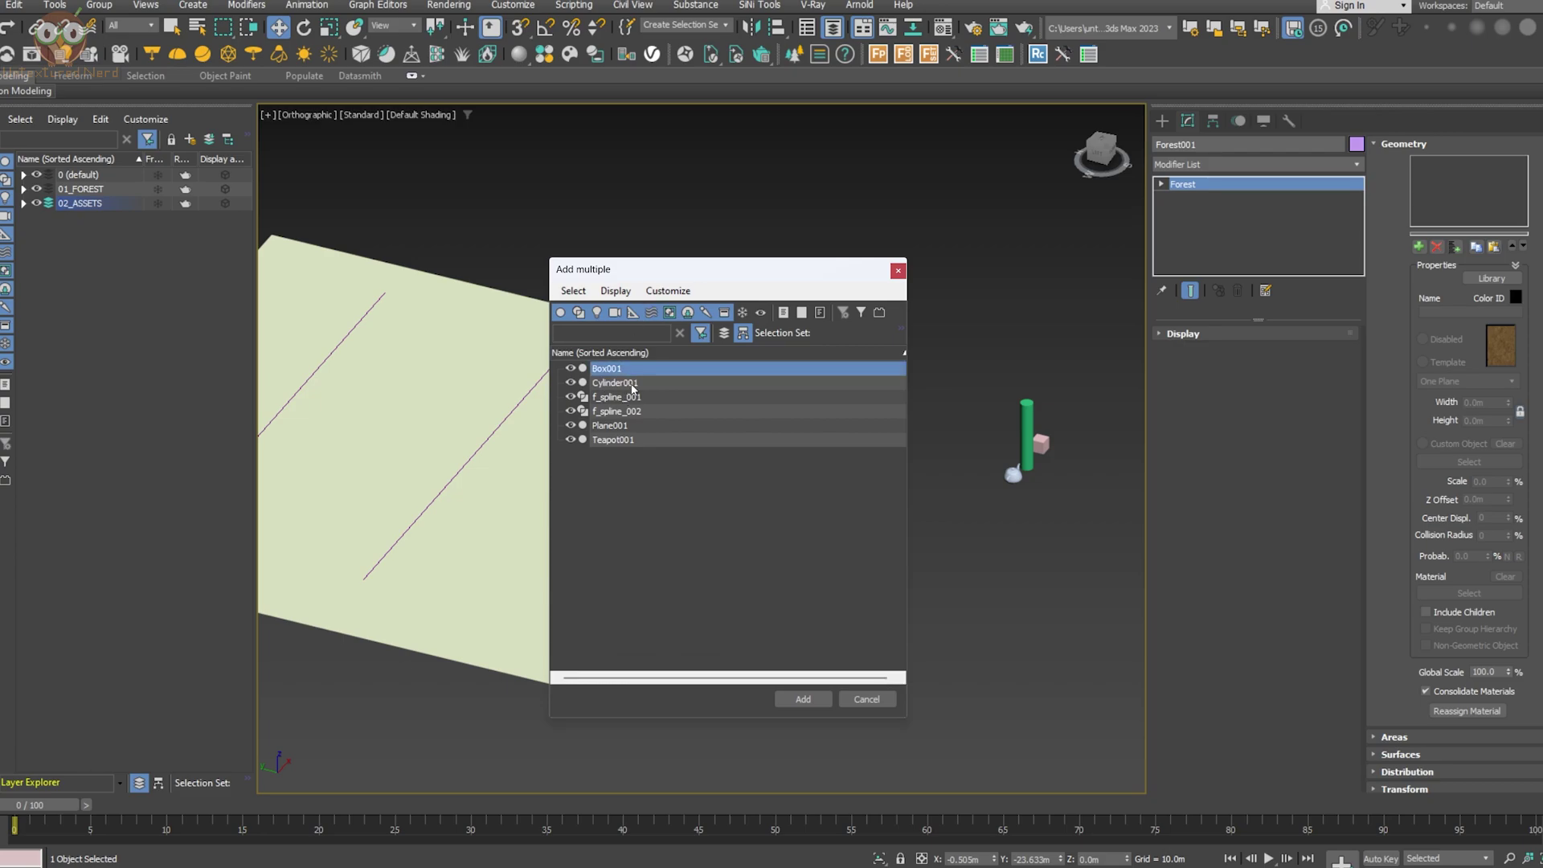
pyautogui.keyDown('ctrl'); pyautogui.click(631, 384); pyautogui.keyUp('ctrl')
pyautogui.keyDown('ctrl'); pyautogui.click(623, 439); pyautogui.keyUp('ctrl')
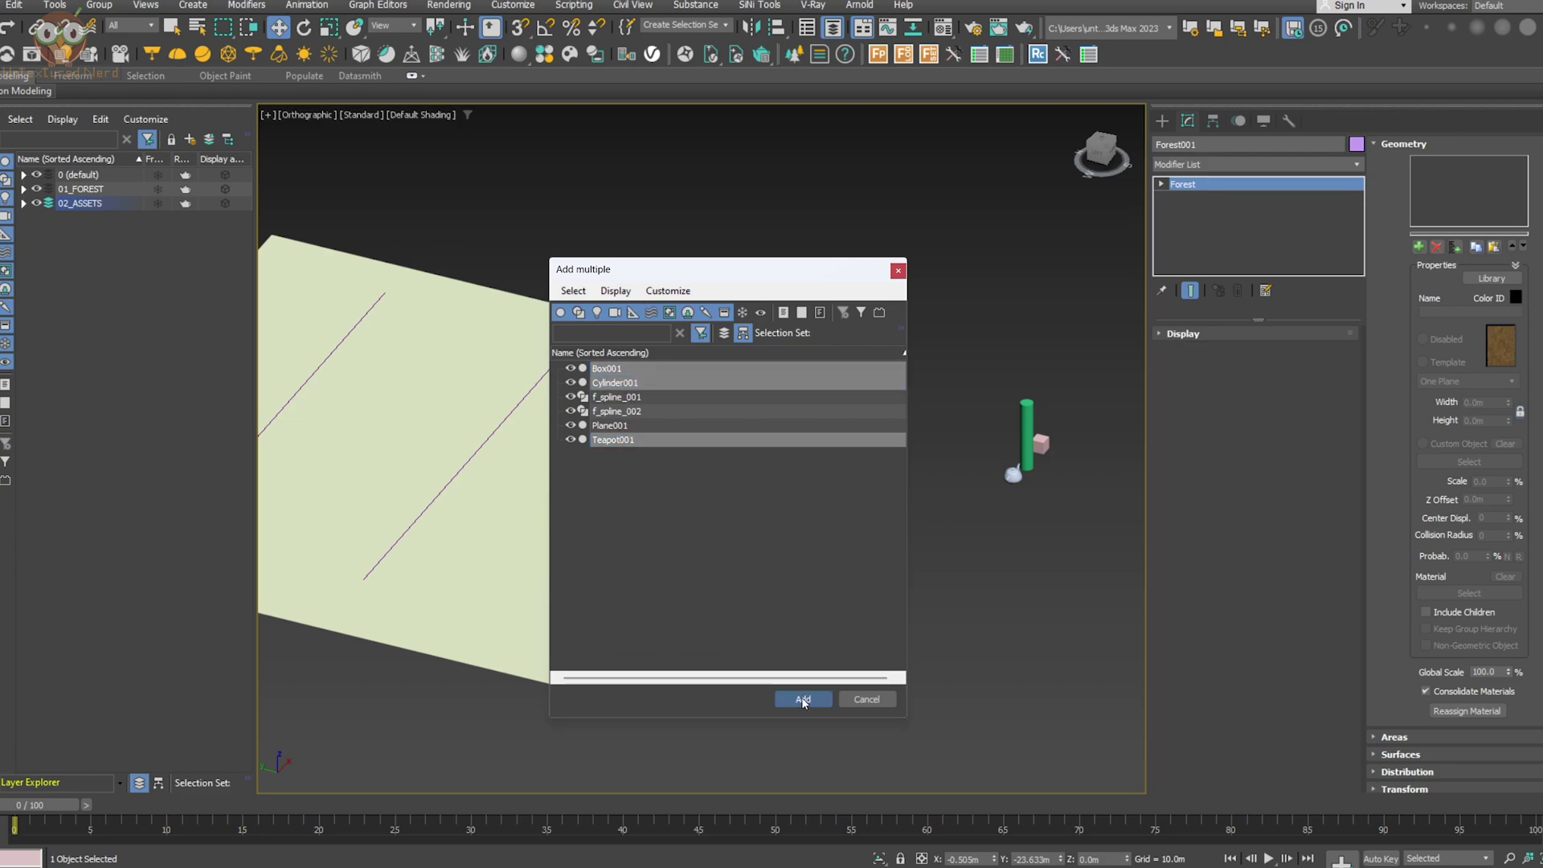
pyautogui.click(803, 698)
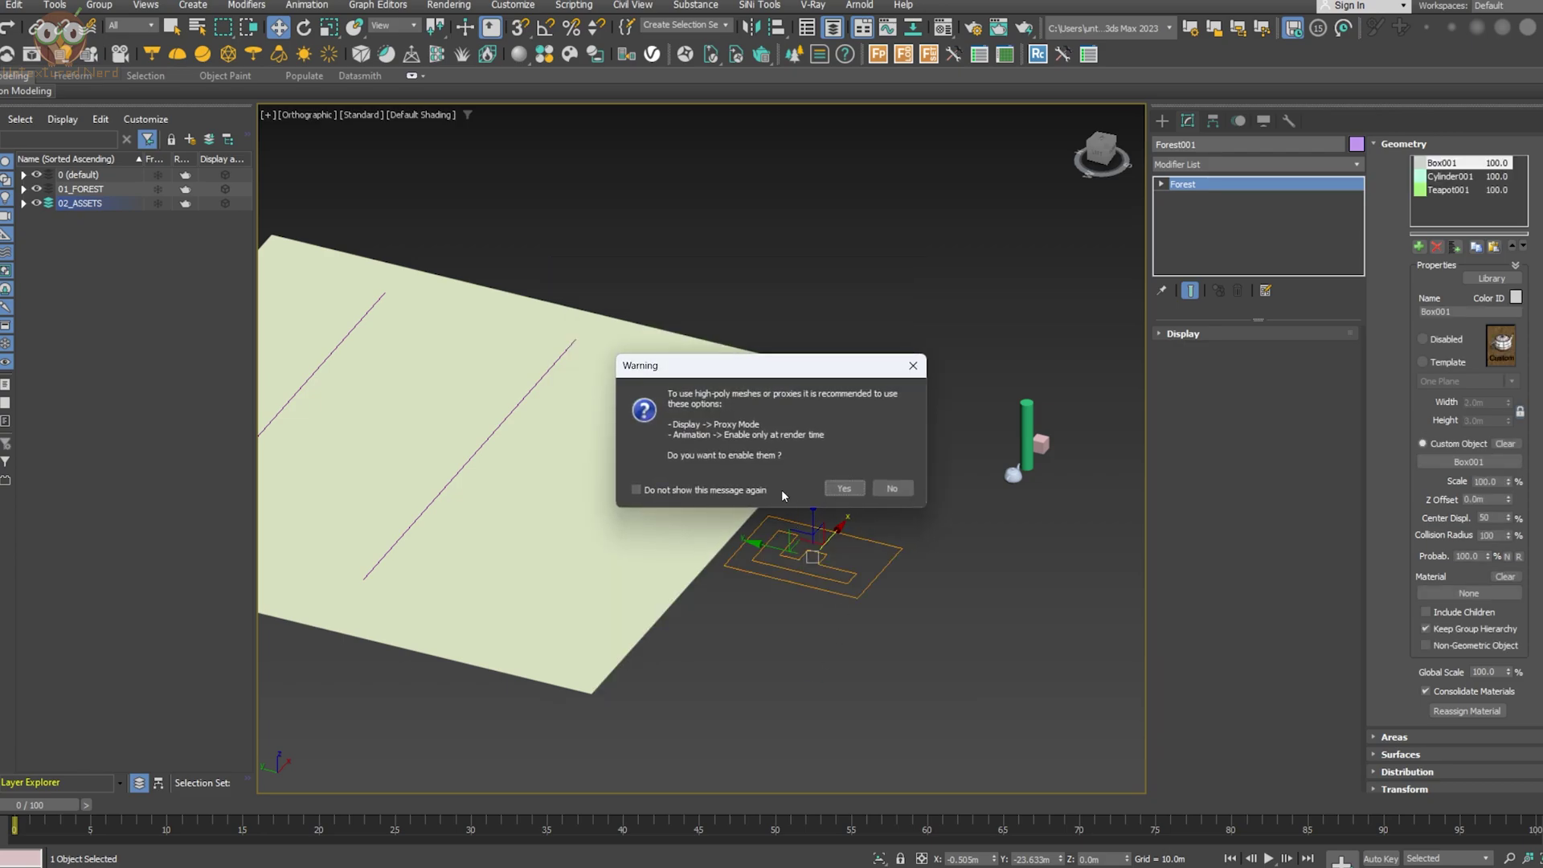
pyautogui.click(843, 489)
# Switch the Forest's viewport display to Mesh
pyautogui.click(1212, 334)
pyautogui.click(1206, 333)
pyautogui.keyDown('alt'); pyautogui.moveTo(672, 384); pyautogui.dragTo(786, 348, button='middle'); pyautogui.keyUp('alt')
pyautogui.scroll(4, 743, 382)
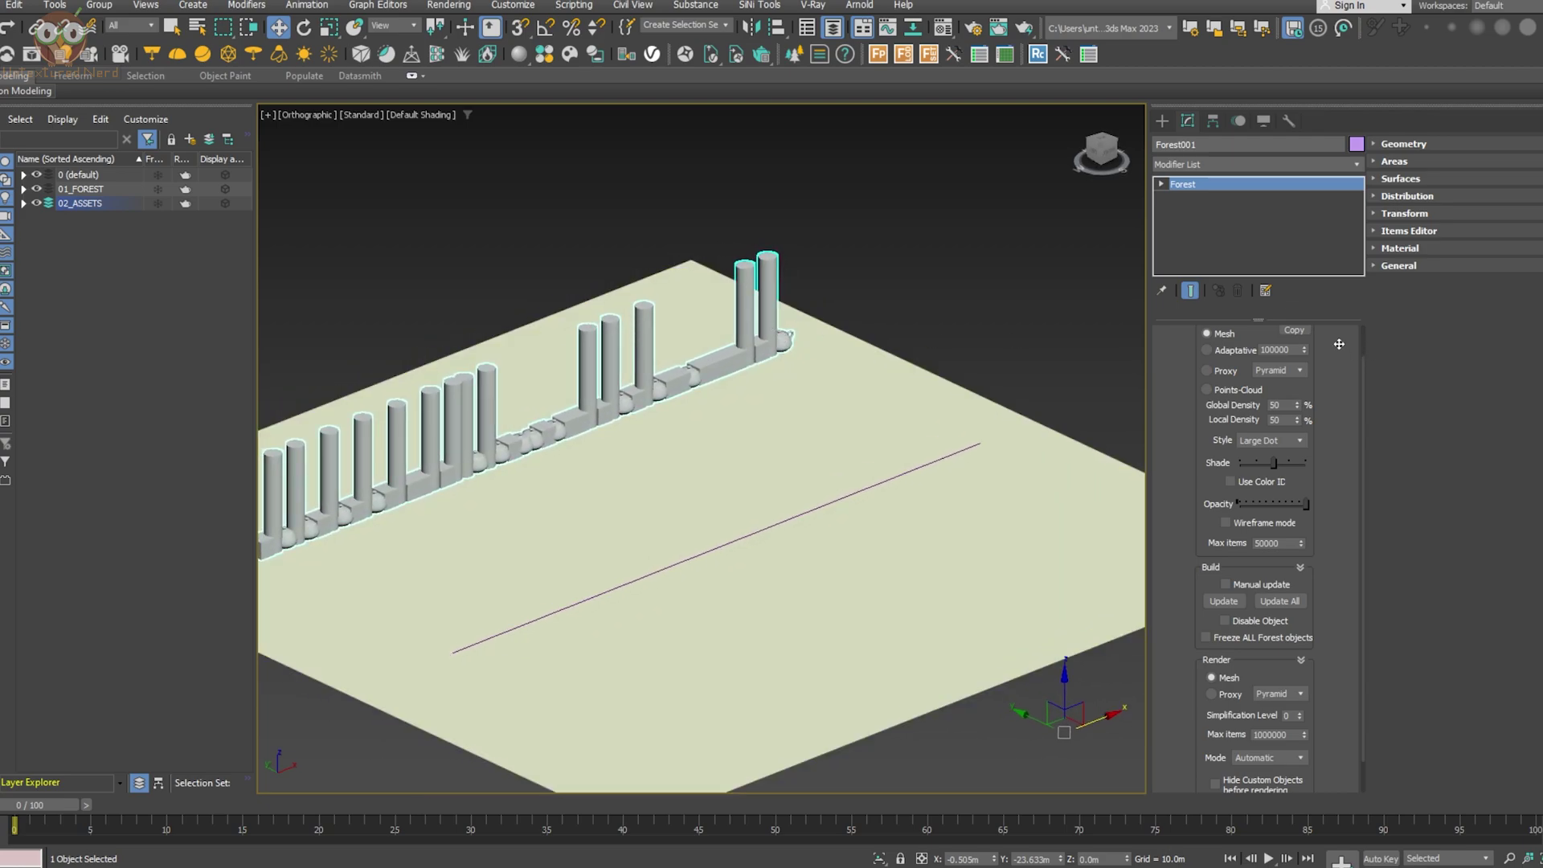
pyautogui.scroll(1, 1421, 223)
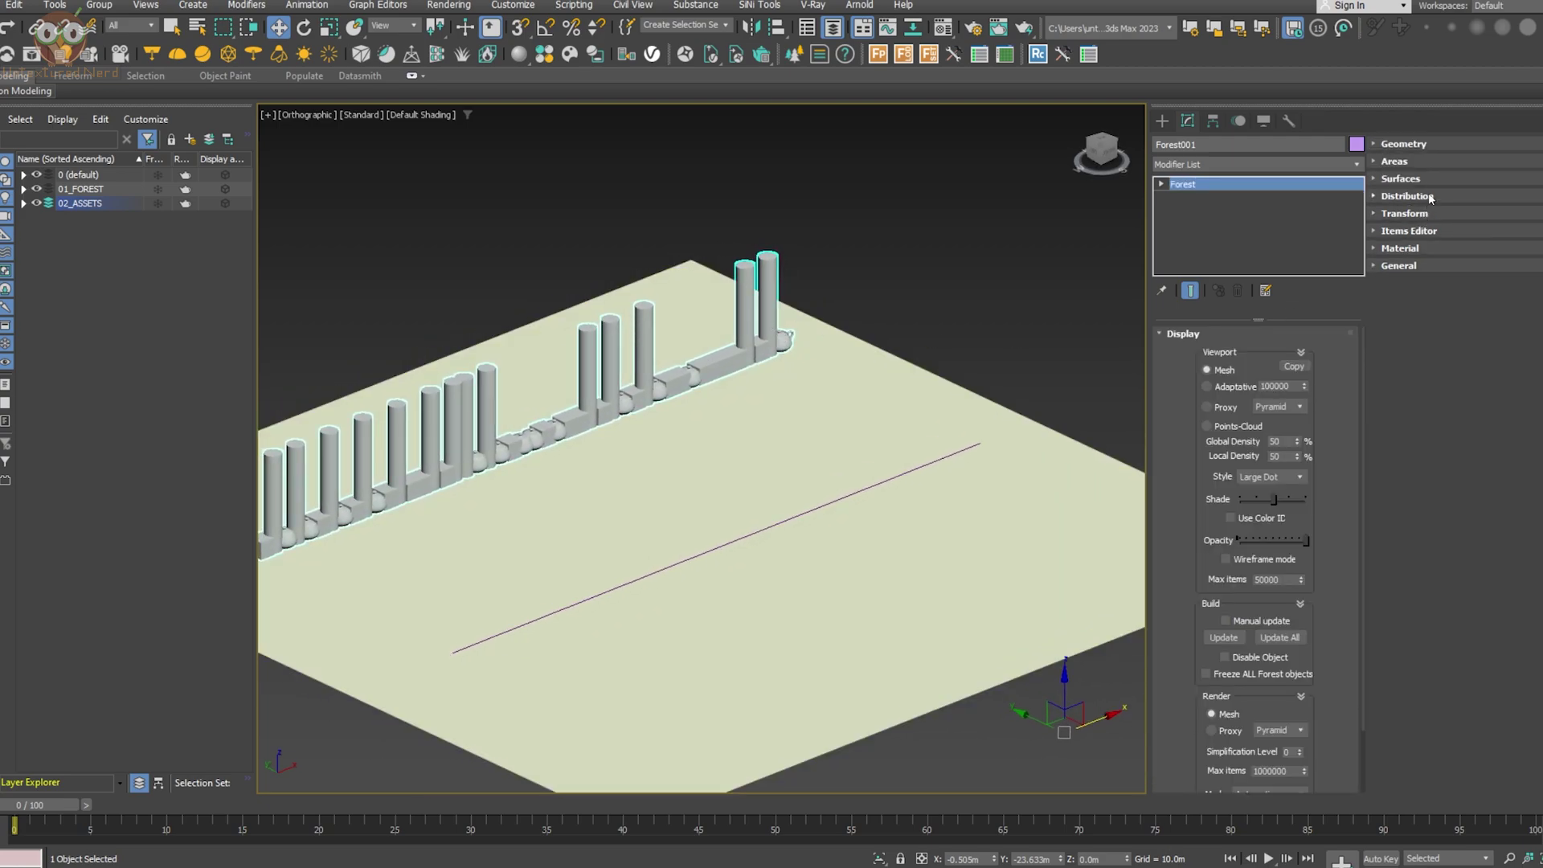
# Set the path distribution's Geom ID to Sequence
pyautogui.click(1407, 197)
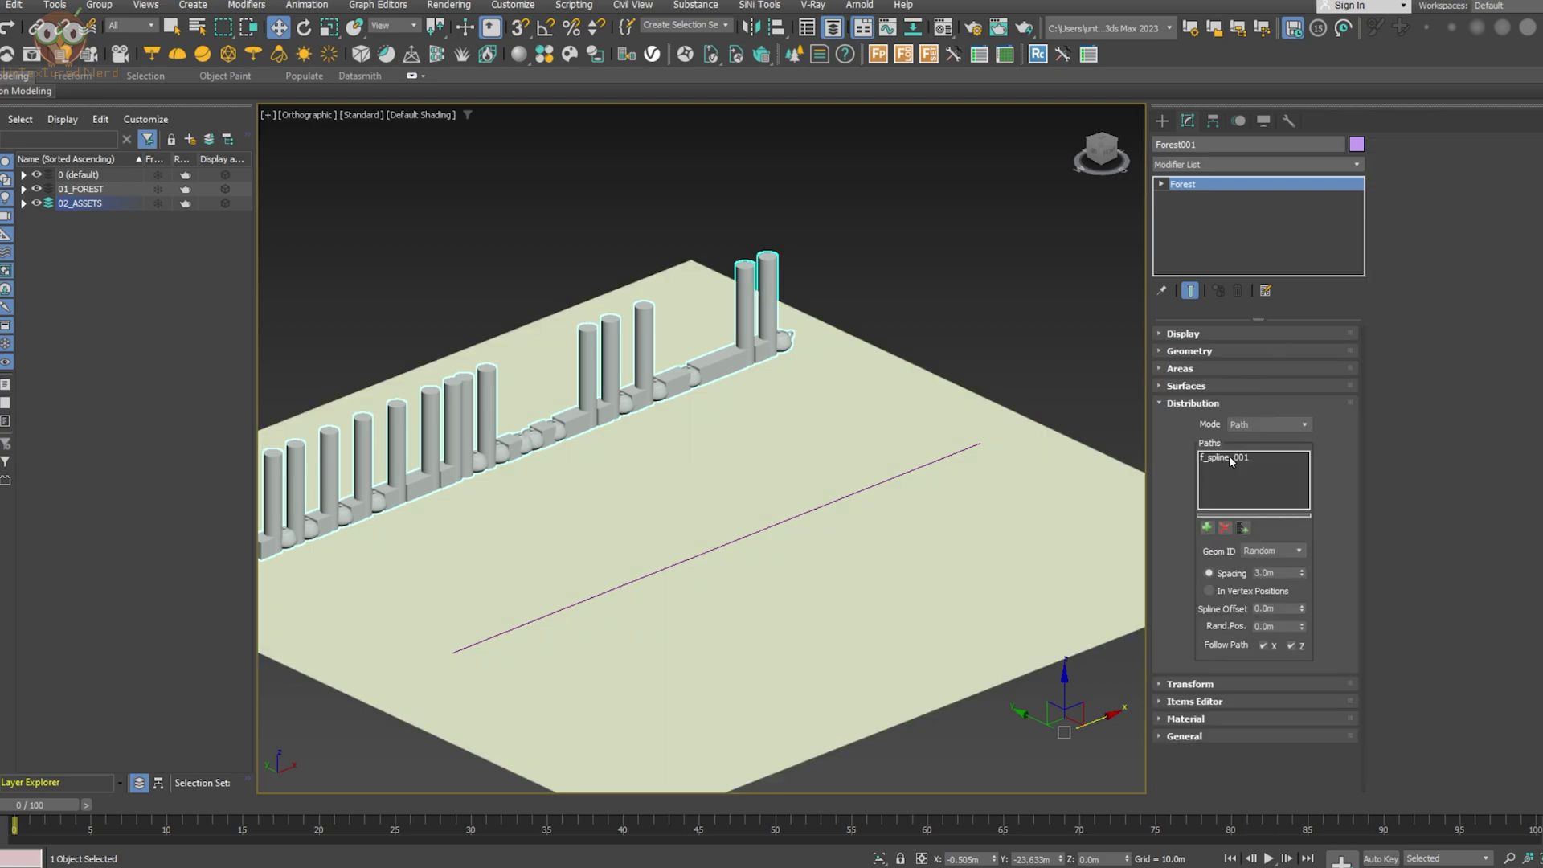
pyautogui.keyDown('alt'); pyautogui.moveTo(957, 469); pyautogui.dragTo(986, 459, button='middle'); pyautogui.keyUp('alt')
pyautogui.moveTo(977, 458); pyautogui.dragTo(674, 452, button='middle')
pyautogui.scroll(-2, 672, 451)
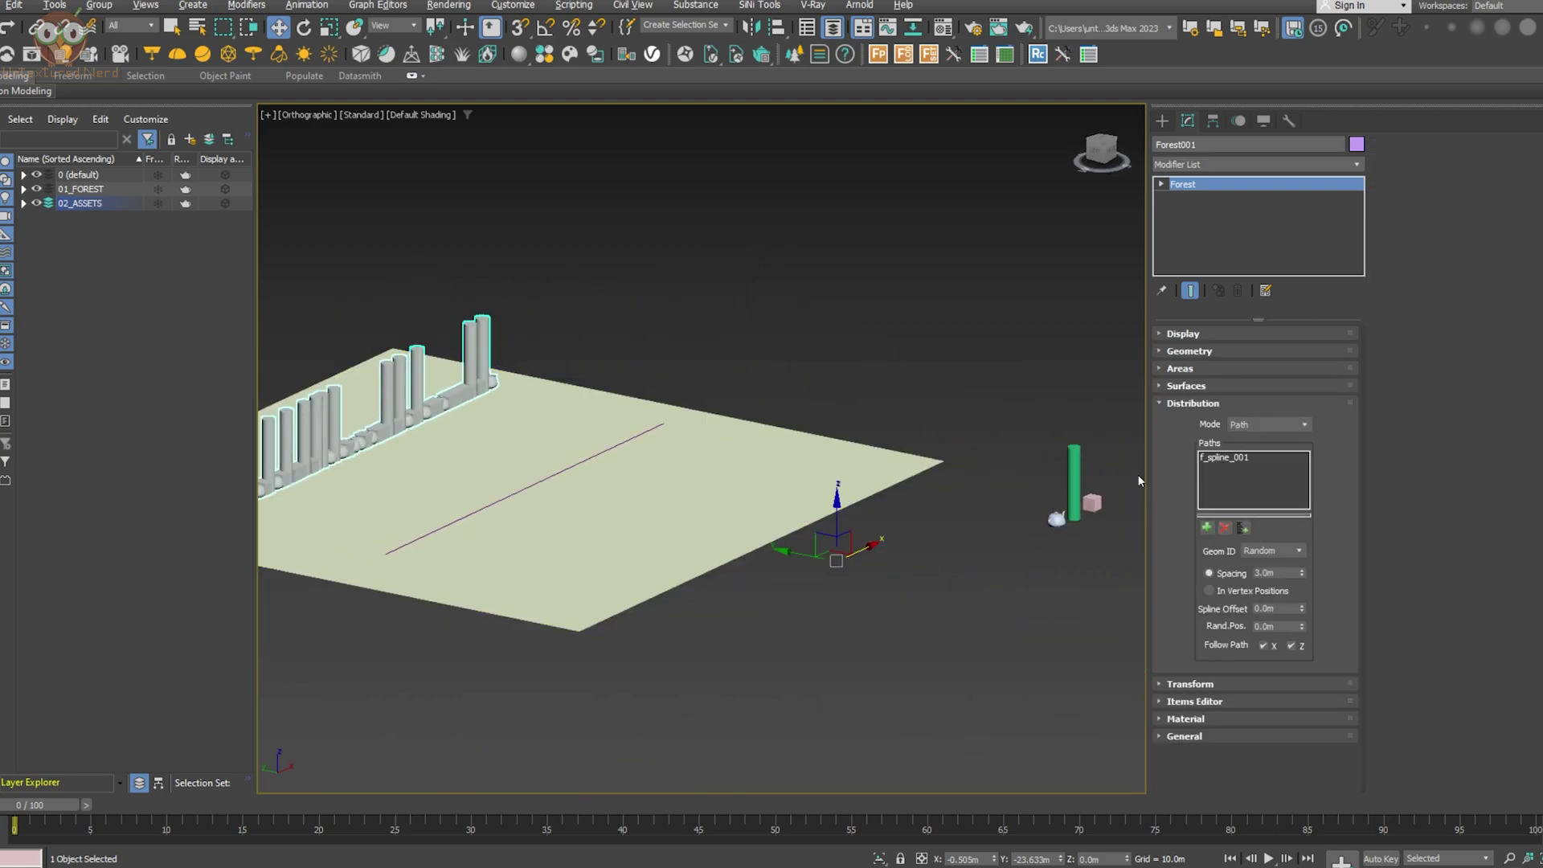
pyautogui.moveTo(533, 434); pyautogui.dragTo(764, 426, button='middle')
pyautogui.scroll(3, 712, 465)
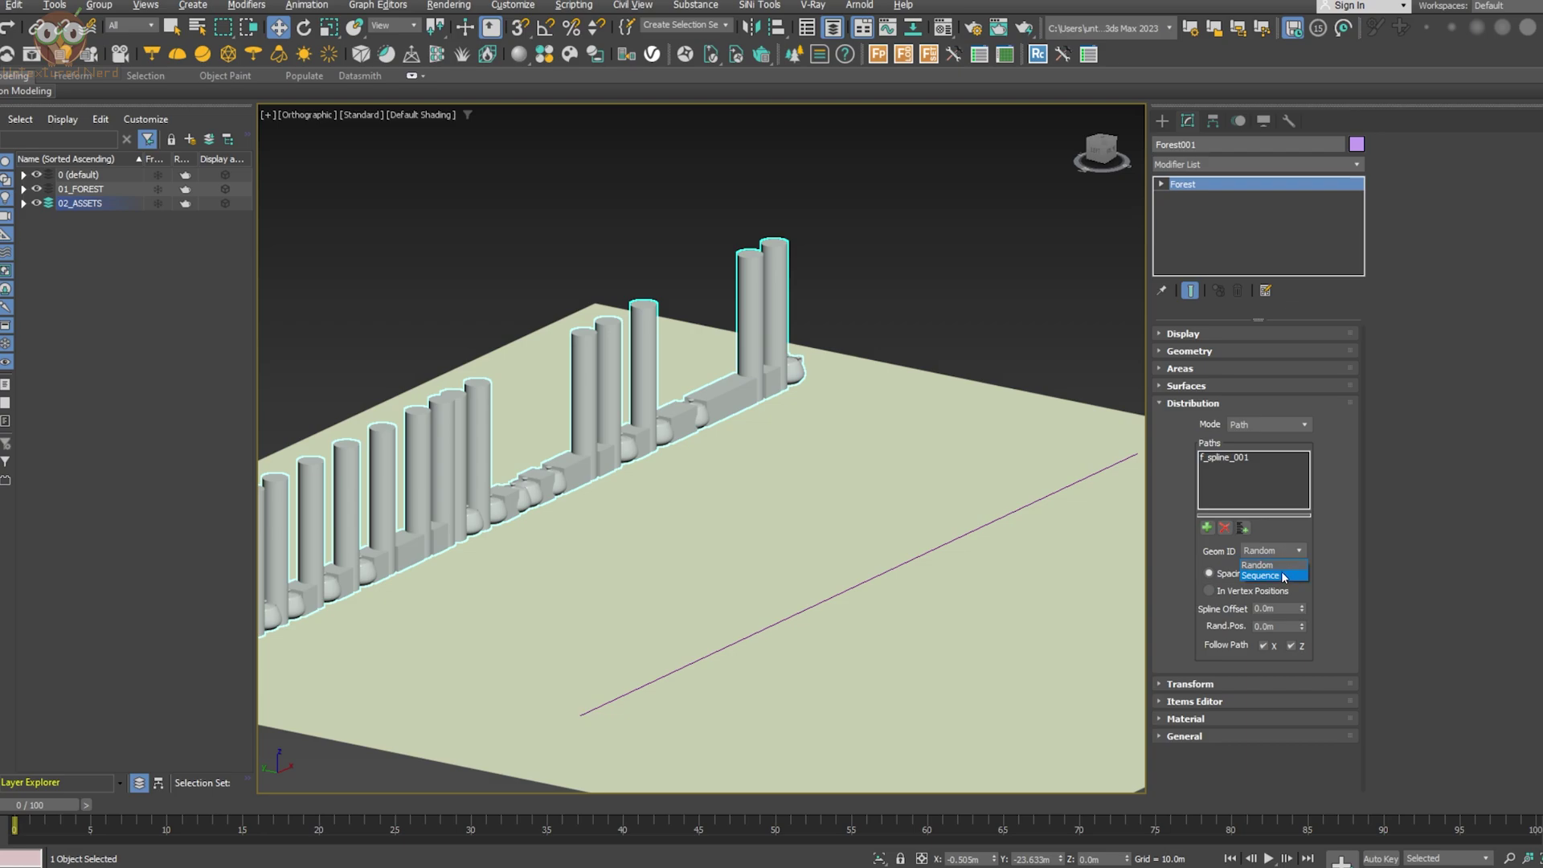
pyautogui.click(1262, 576)
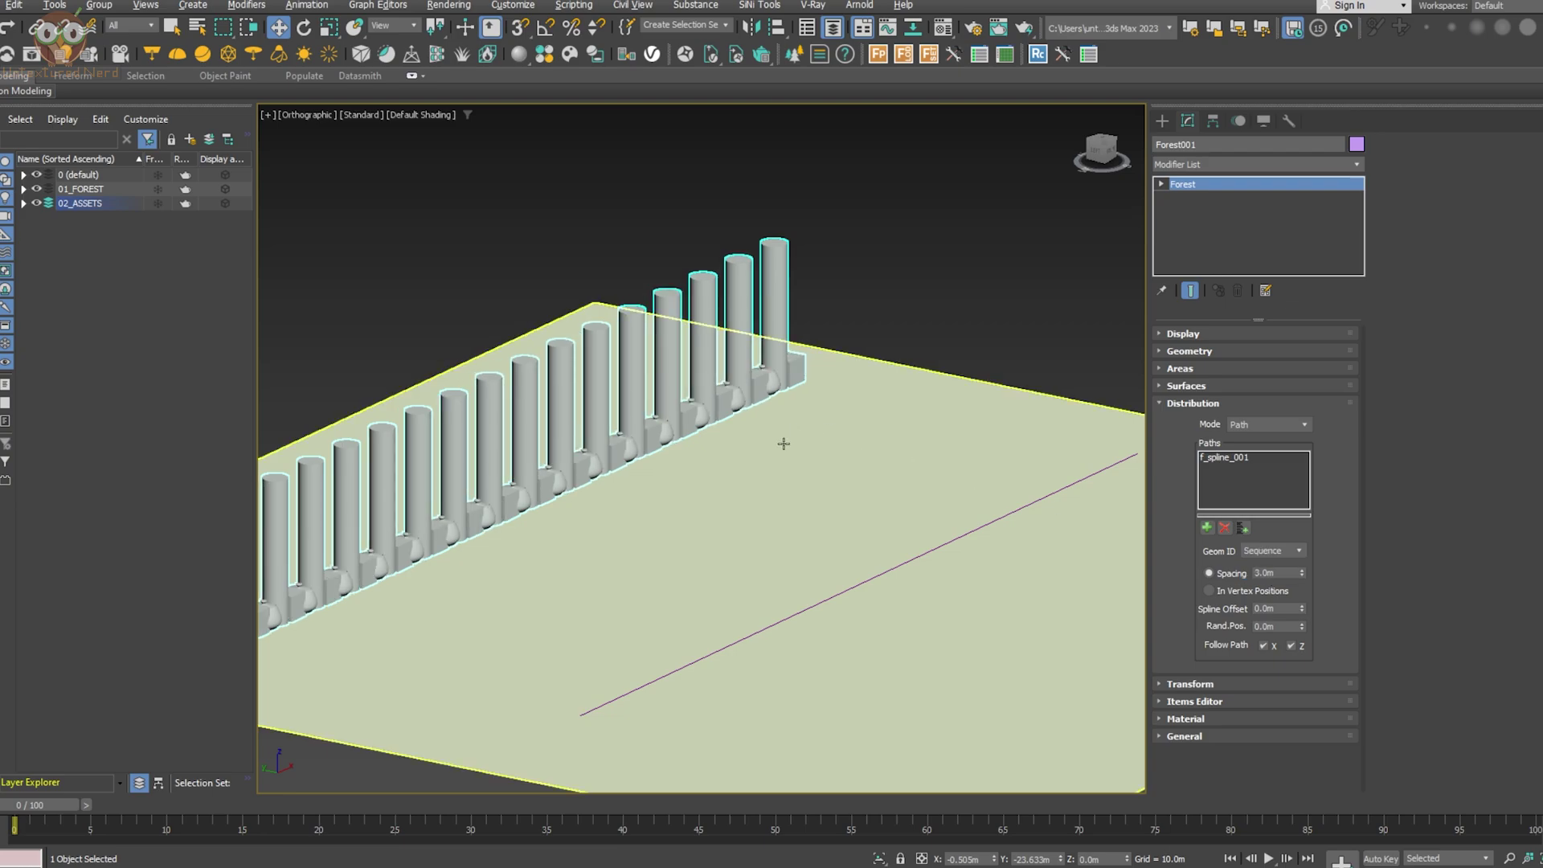
pyautogui.keyDown('alt'); pyautogui.moveTo(892, 410); pyautogui.dragTo(839, 418, button='middle'); pyautogui.keyUp('alt')
pyautogui.scroll(-3, 846, 417)
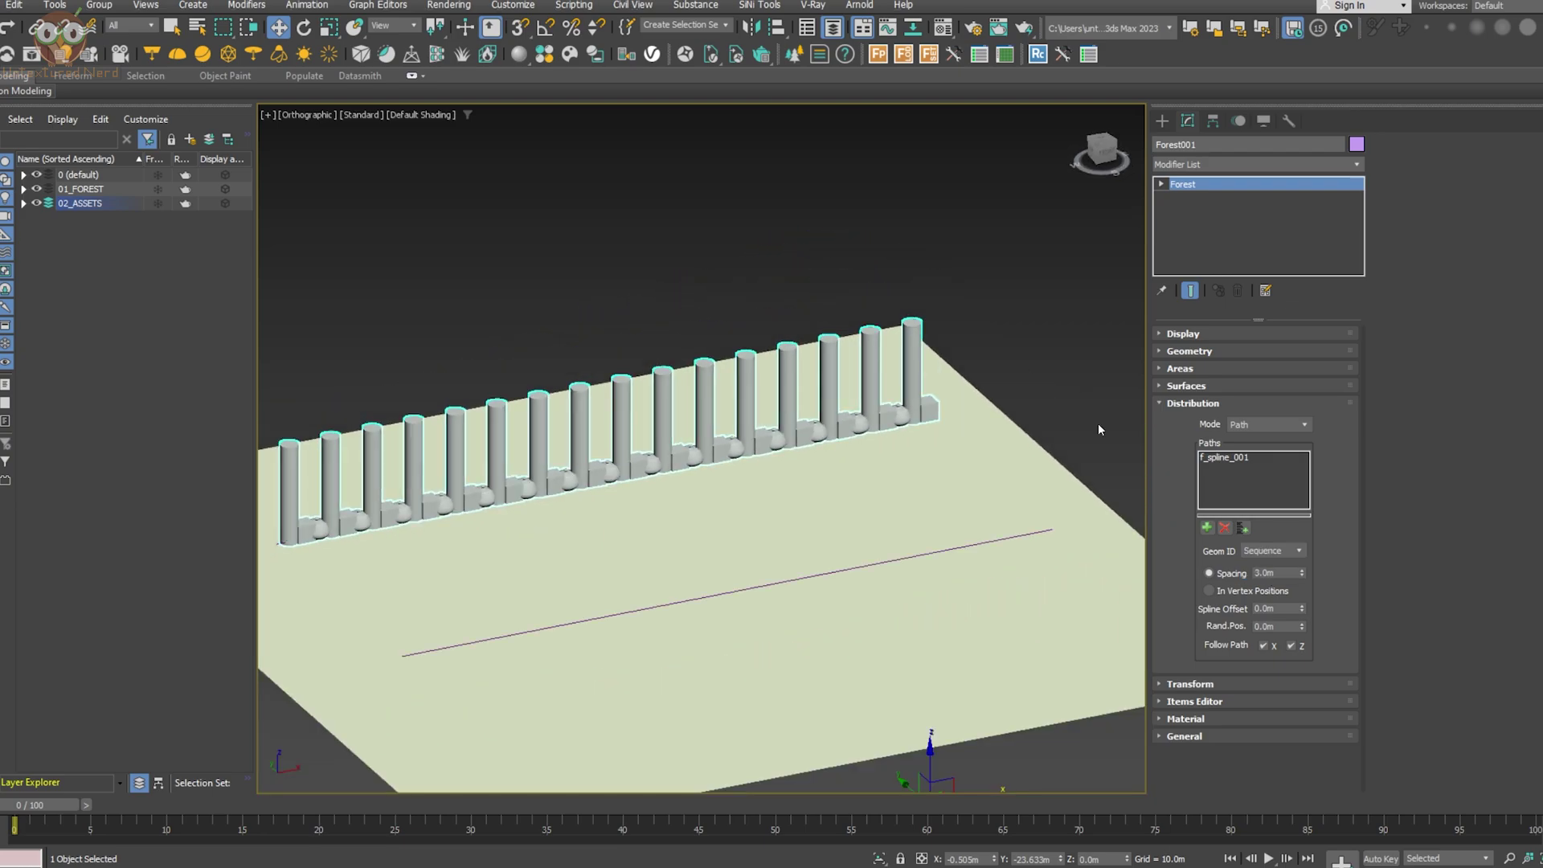
# Move Box001 below Cylinder001 and Teapot001 in the Forest's geometry list
pyautogui.click(1189, 351)
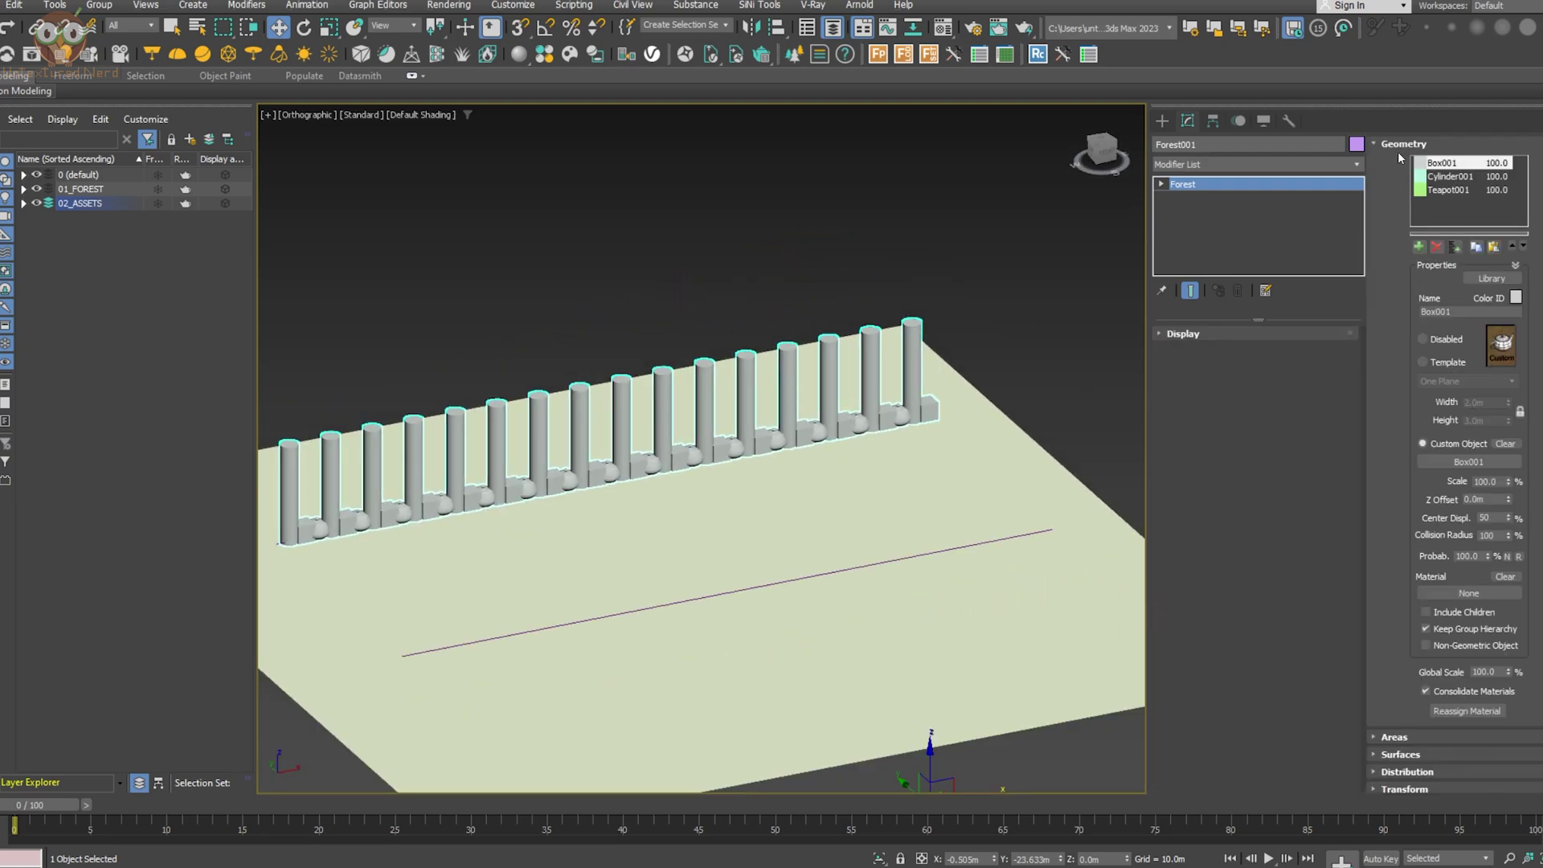
pyautogui.scroll(3, 922, 397)
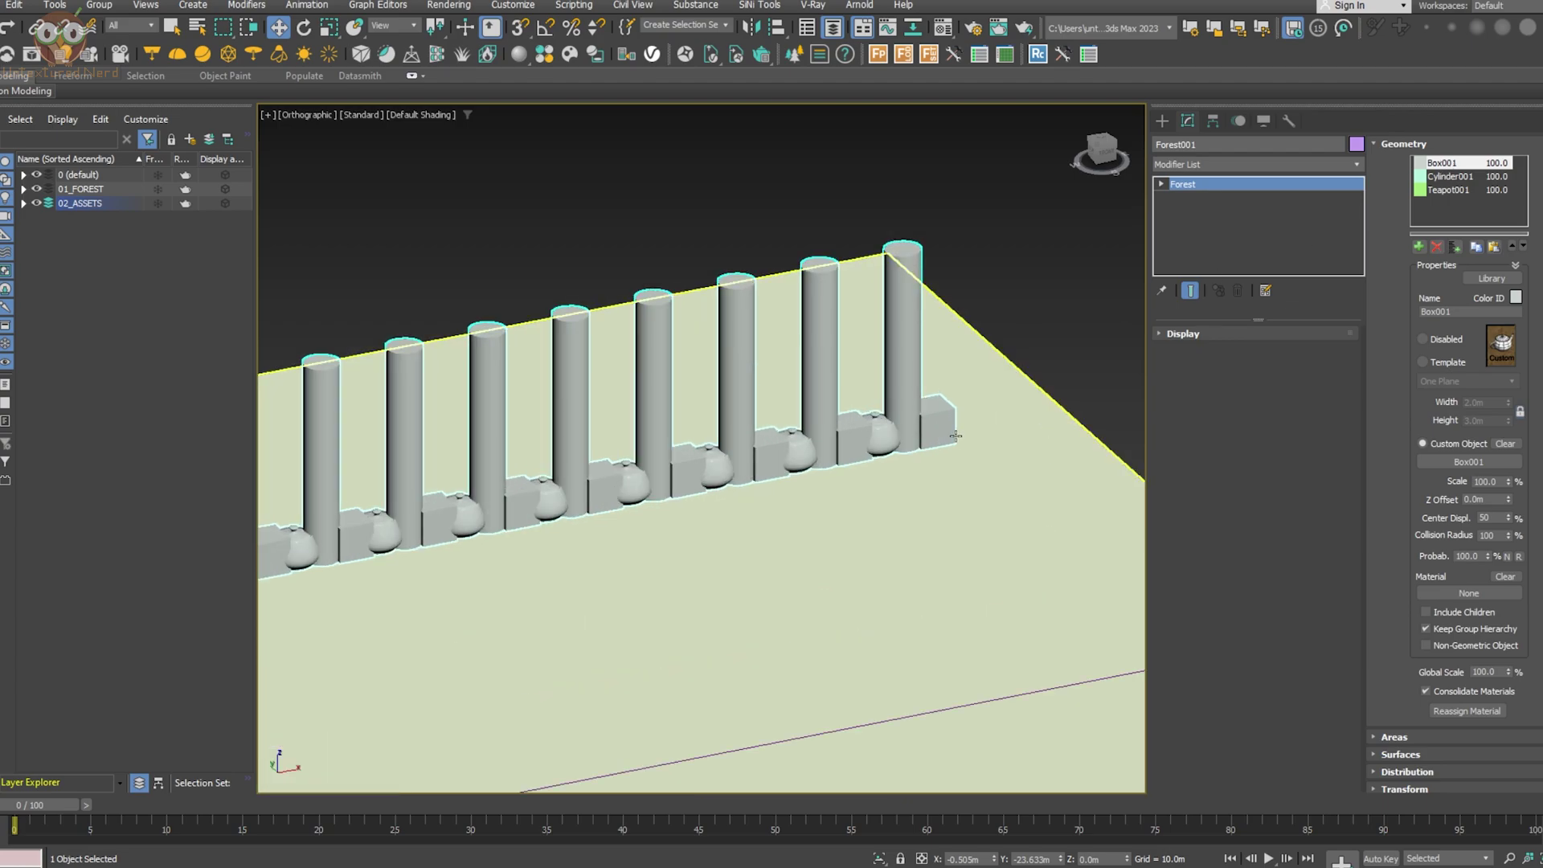
pyautogui.click(1455, 190)
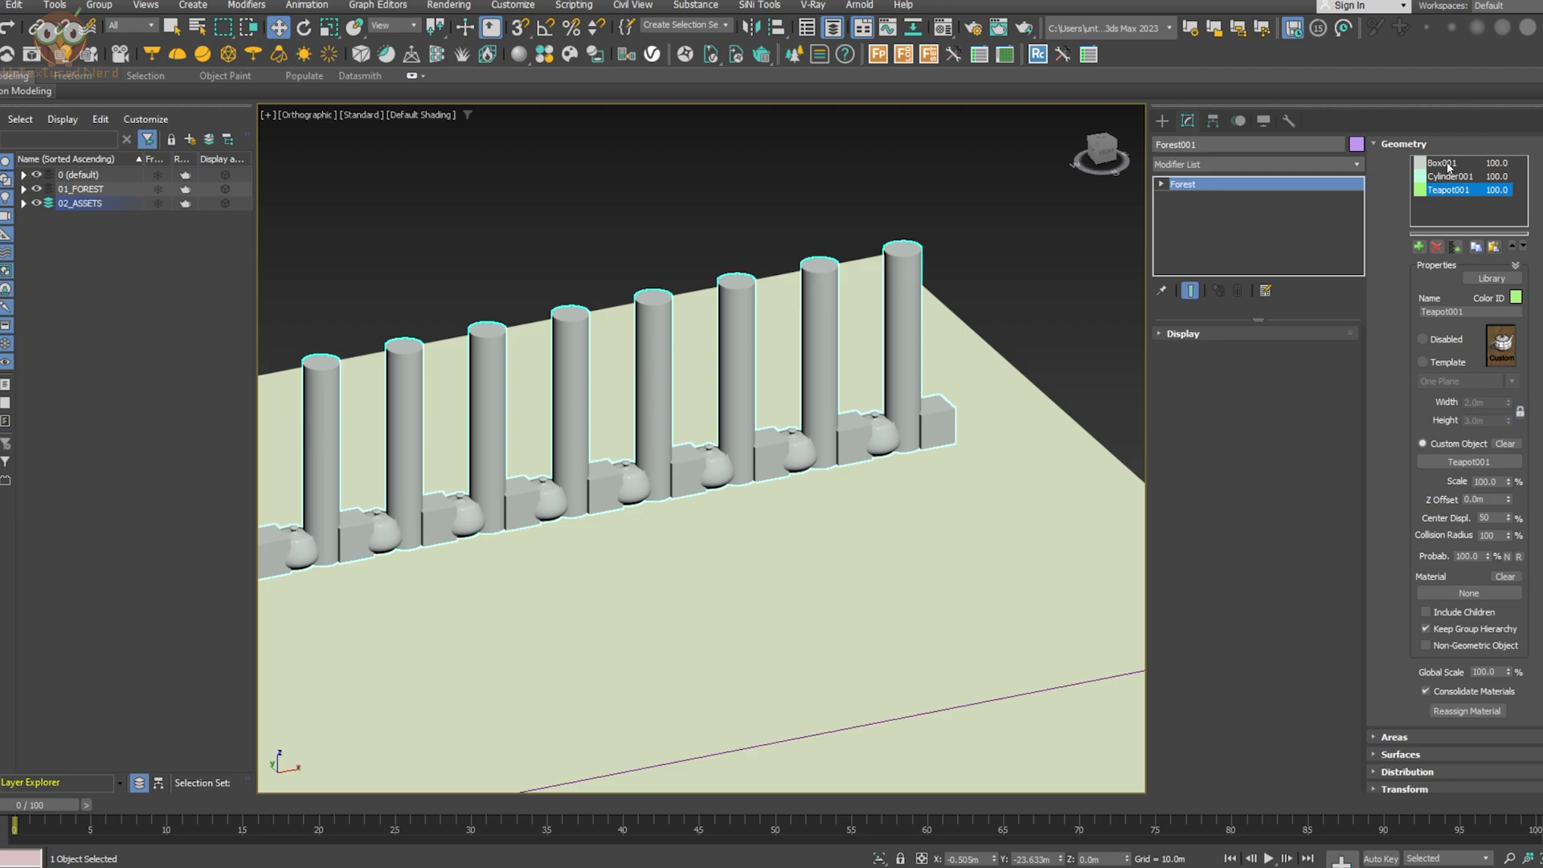
pyautogui.click(1450, 165)
pyautogui.click(1523, 248)
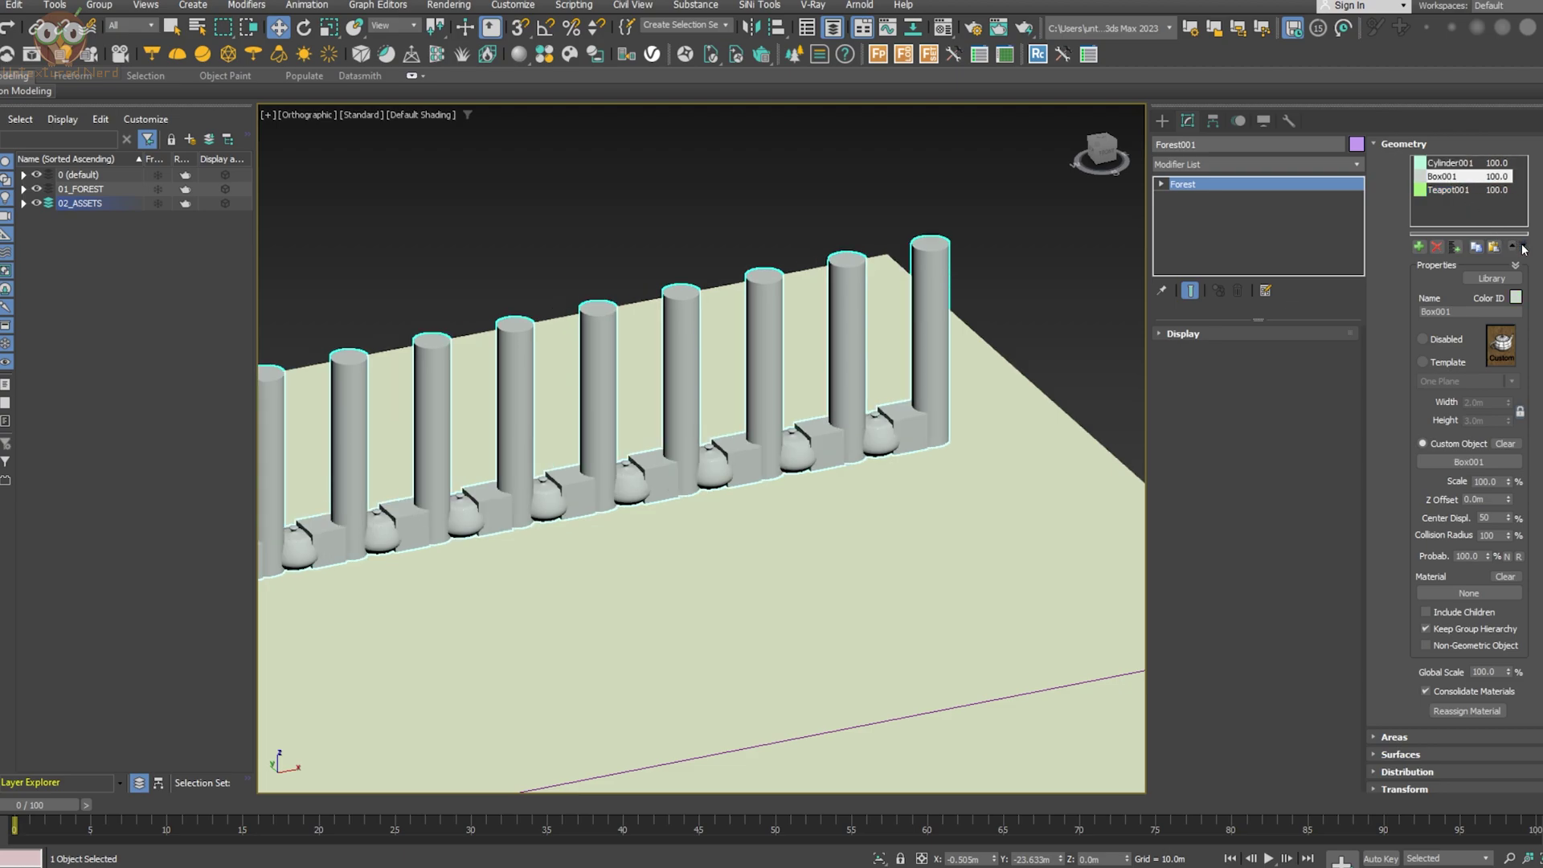
pyautogui.click(1523, 248)
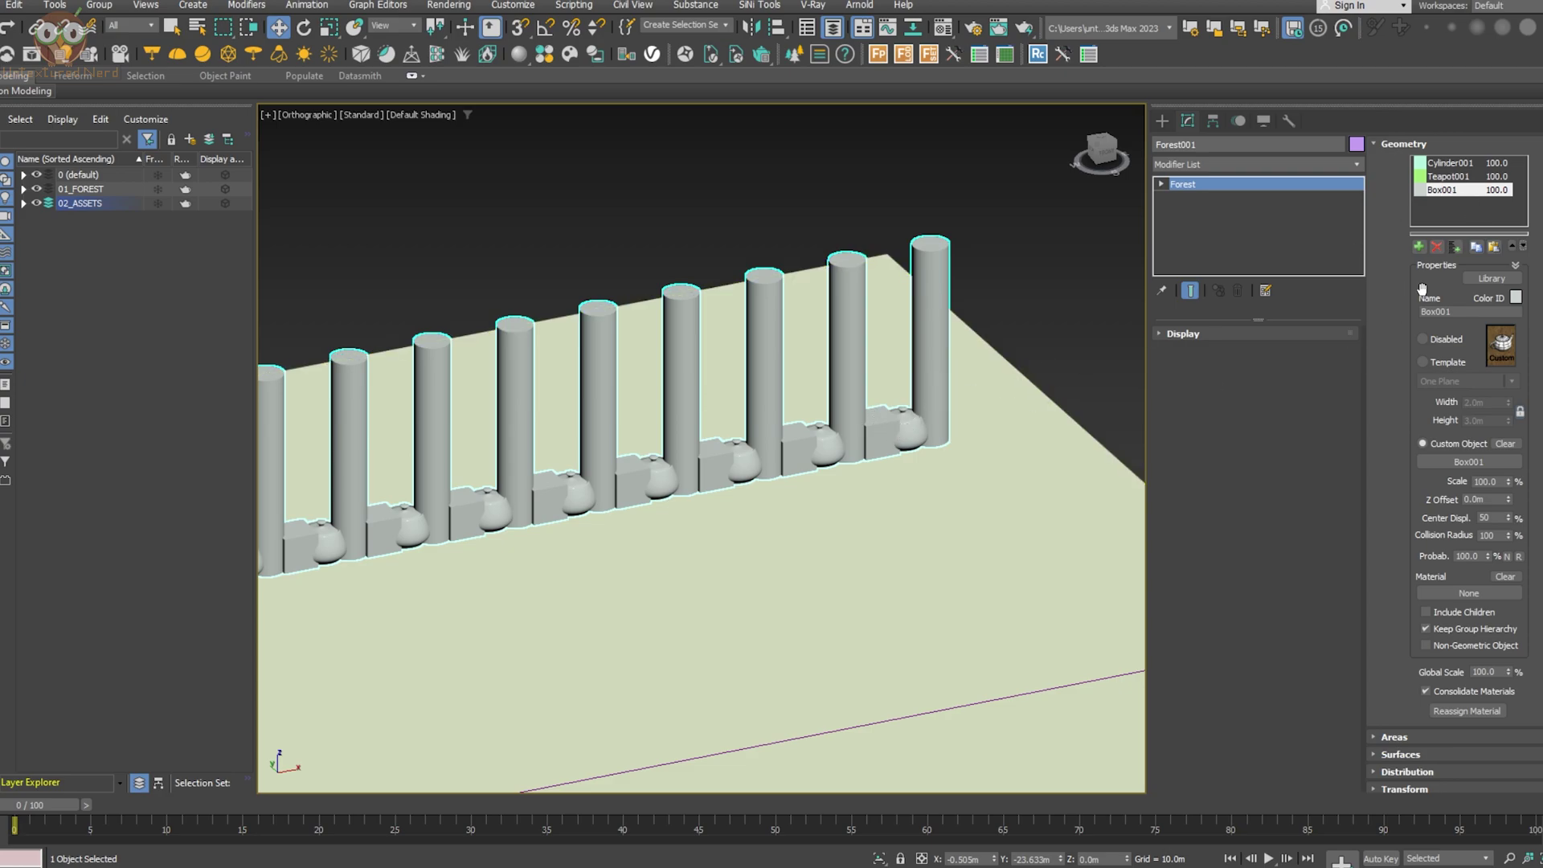
pyautogui.click(1450, 144)
# Set the path distribution's Geom ID to Random
pyautogui.click(1193, 403)
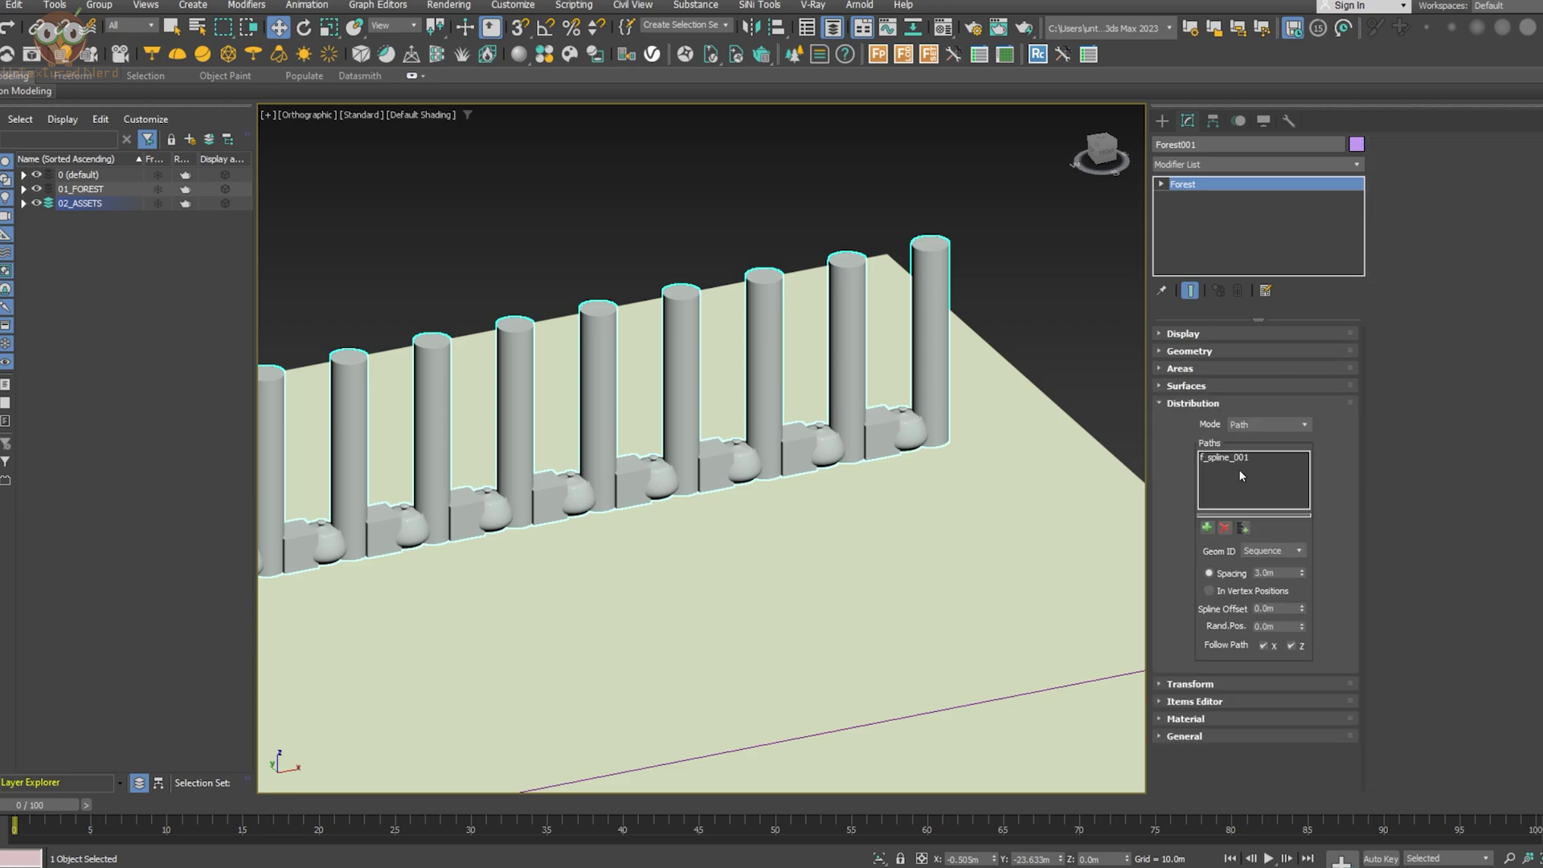
pyautogui.click(1264, 552)
pyautogui.click(1252, 565)
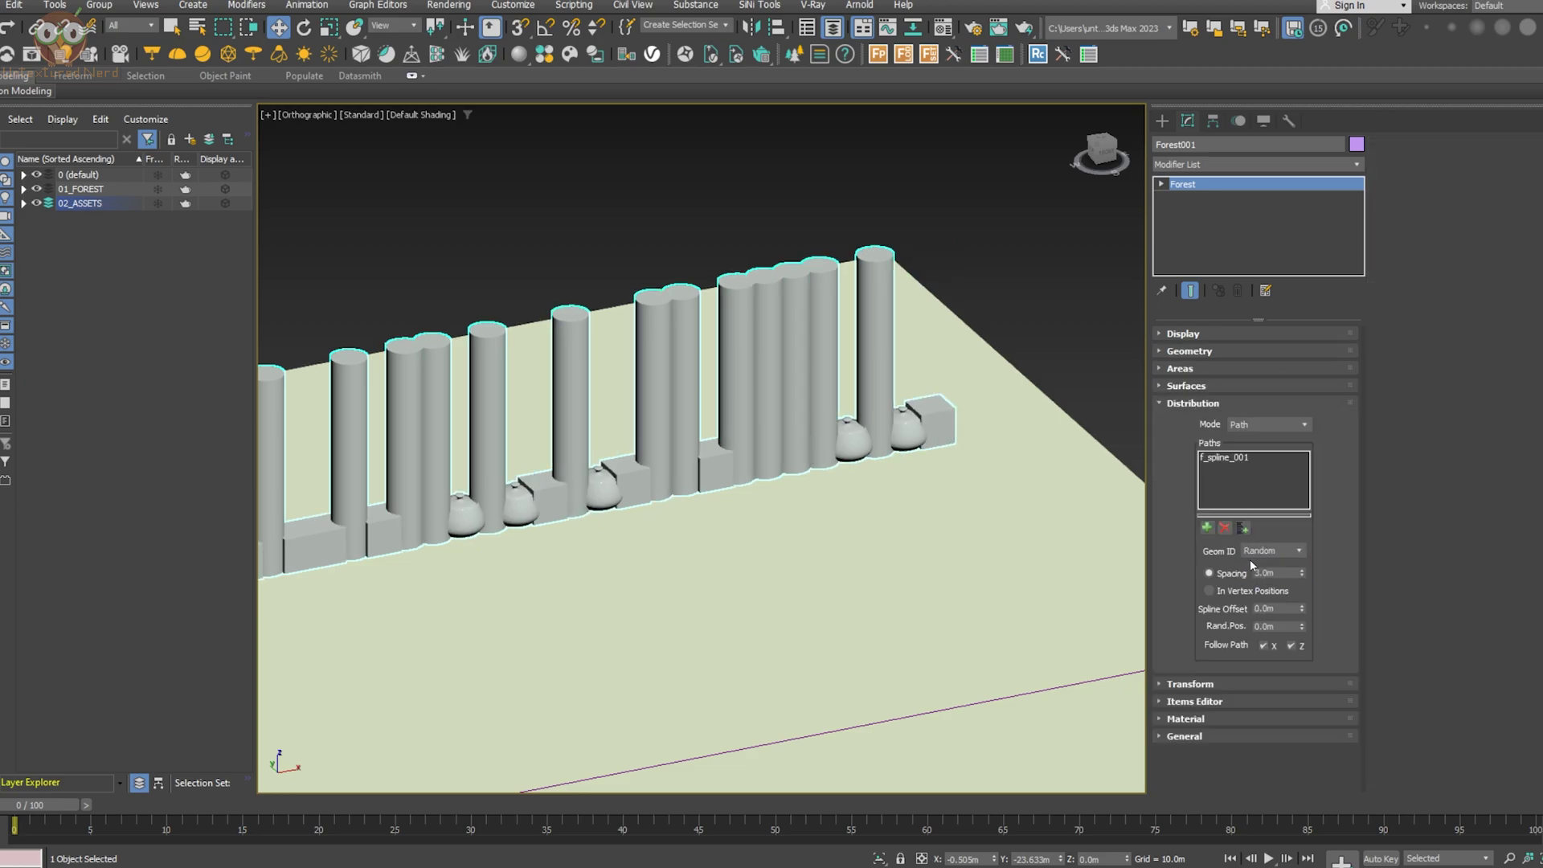
# Increase the path item spacing to 8.16 m and switch the placement to In Vertex Positions
pyautogui.keyDown('alt'); pyautogui.moveTo(824, 465); pyautogui.dragTo(657, 490, button='middle'); pyautogui.keyUp('alt')
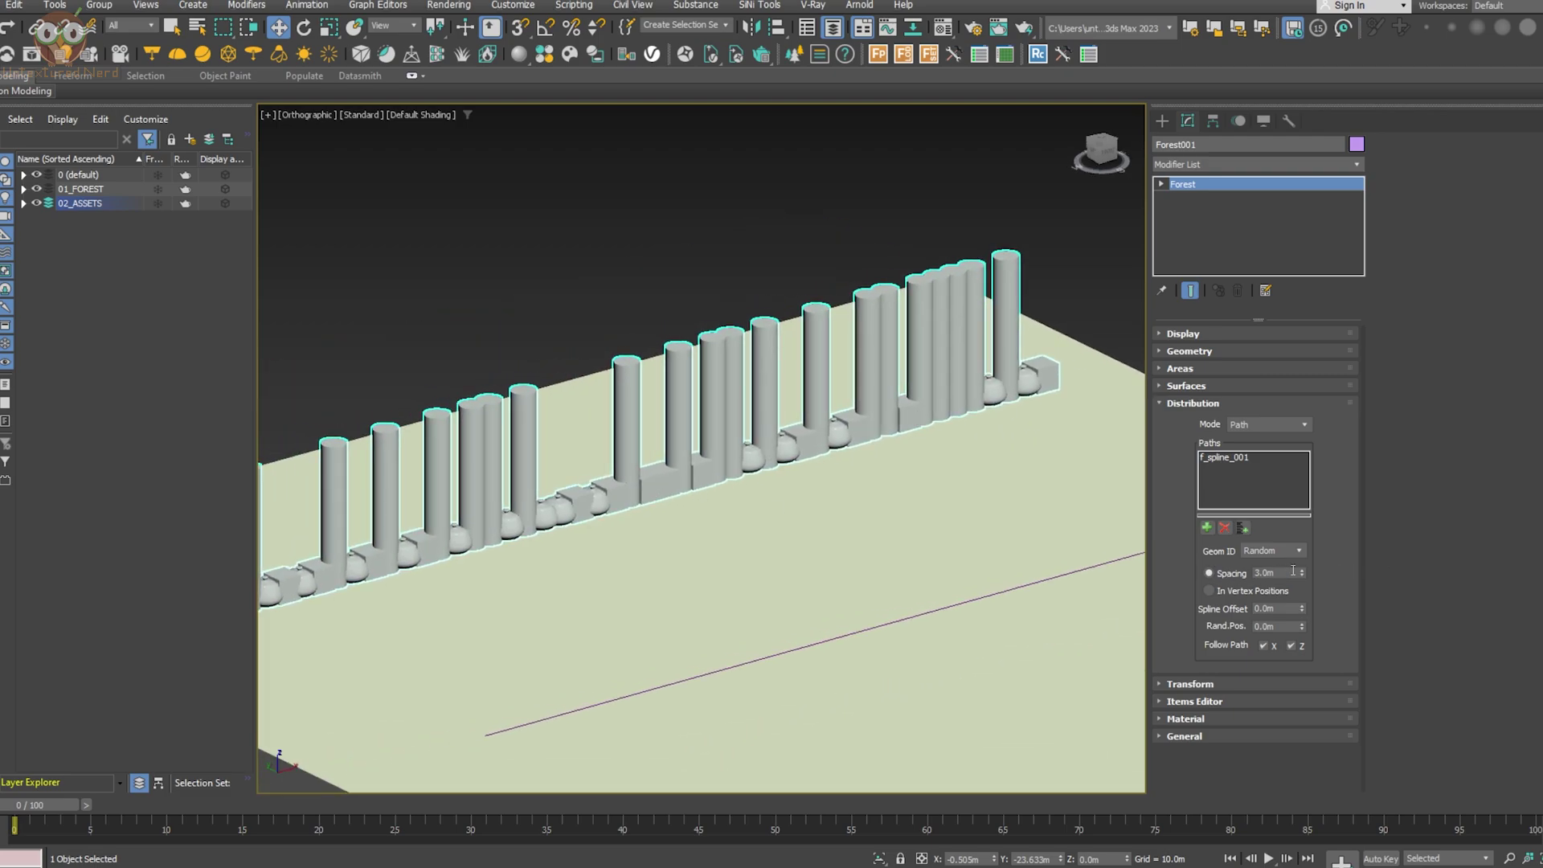
pyautogui.moveTo(1302, 574); pyautogui.dragTo(1297, 432)
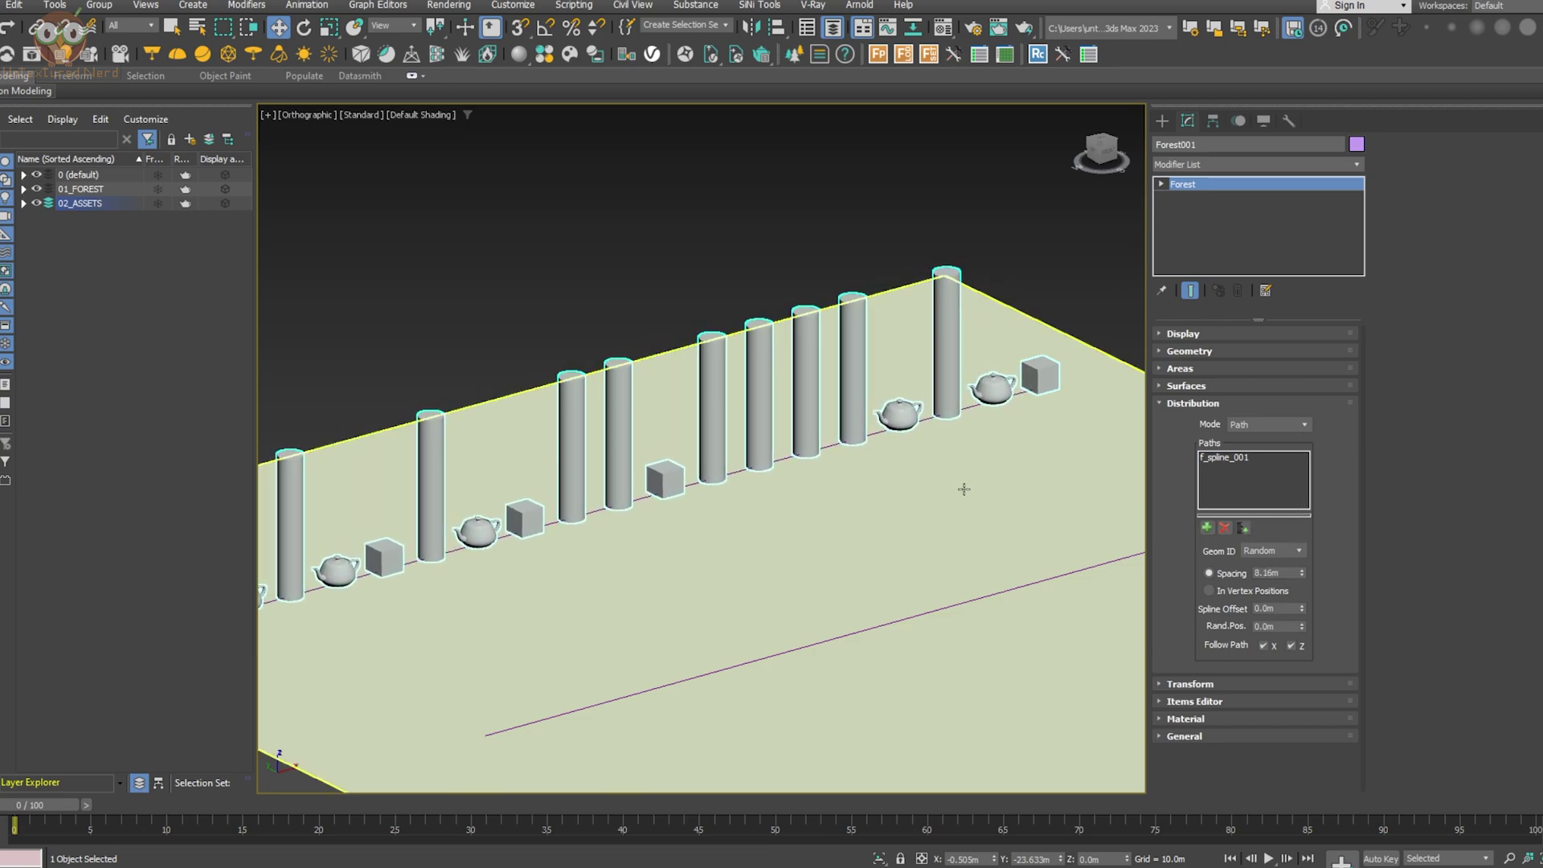
pyautogui.scroll(-2, 939, 481)
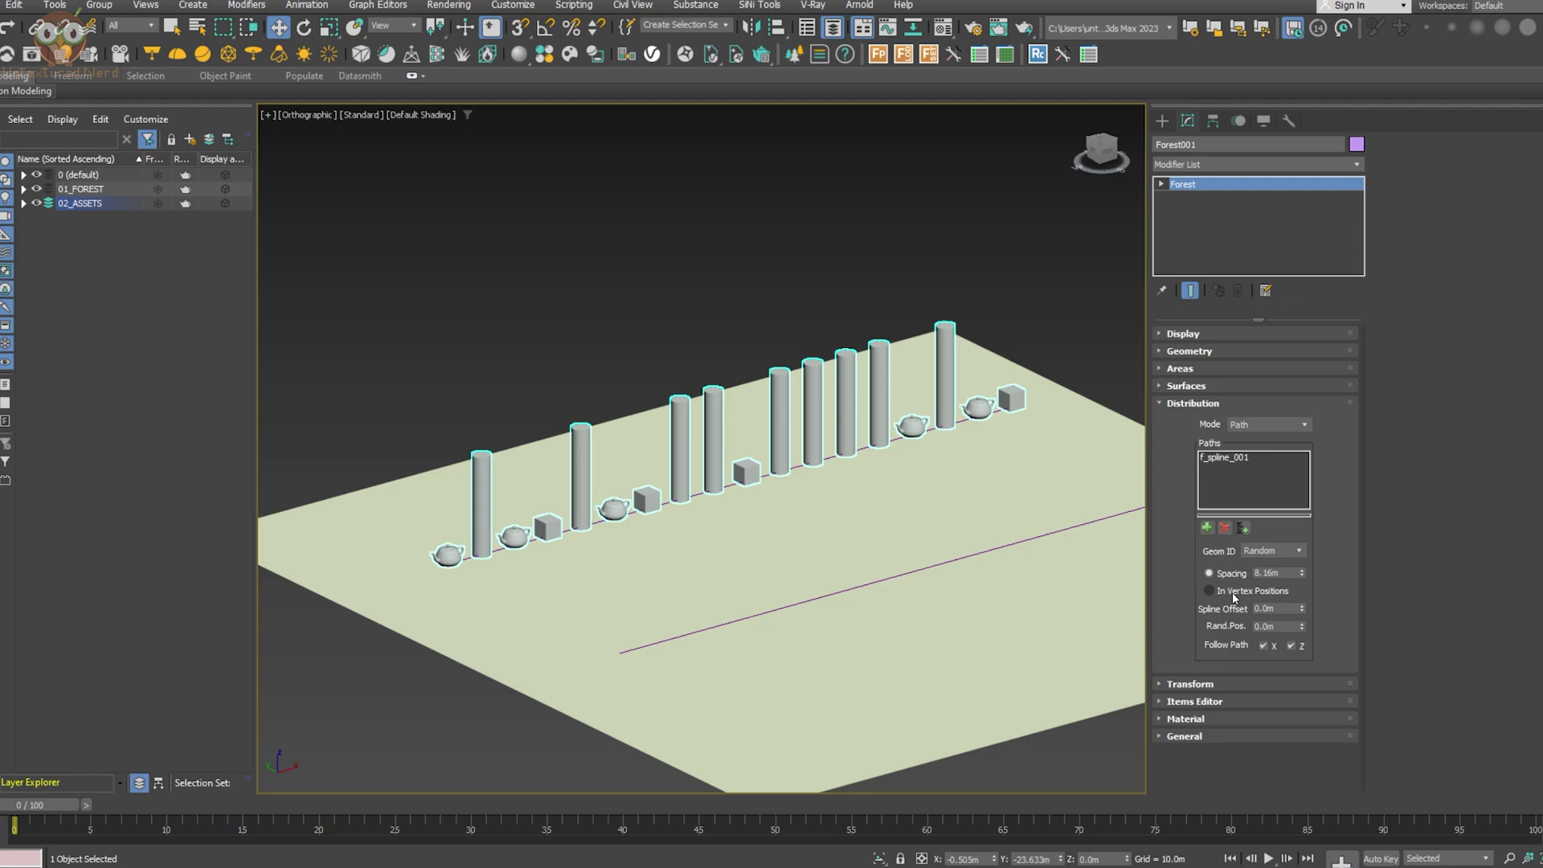
pyautogui.click(1237, 590)
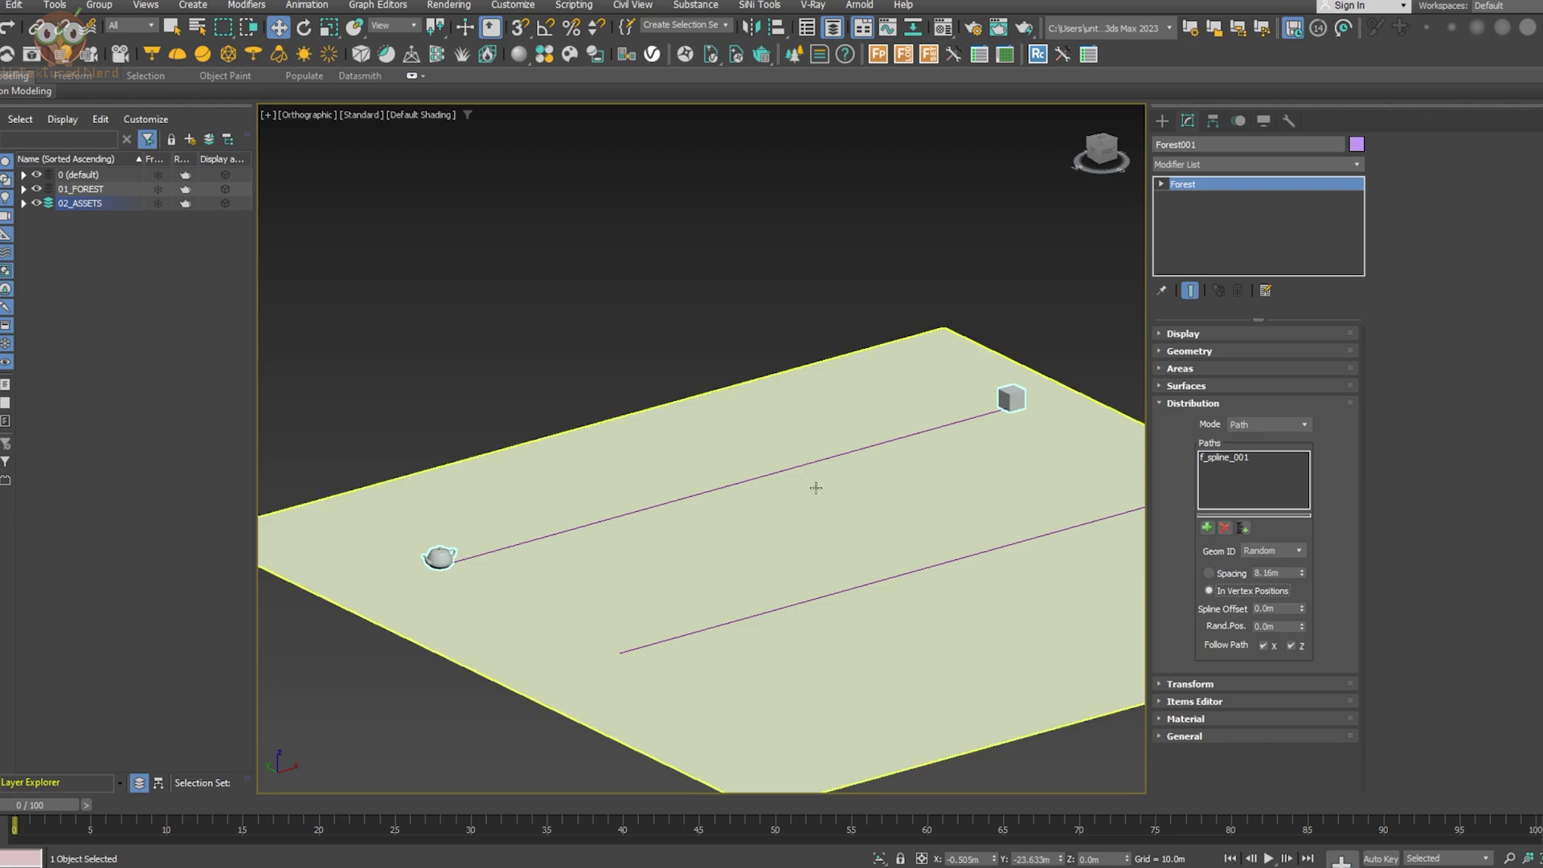
# Edit the vertices of f_spline_001 and move its teapot-end vertex about 4 m along Y
pyautogui.click(798, 464)
pyautogui.press('1')
pyautogui.keyDown('alt'); pyautogui.moveTo(957, 433); pyautogui.dragTo(963, 436, button='middle'); pyautogui.keyUp('alt')
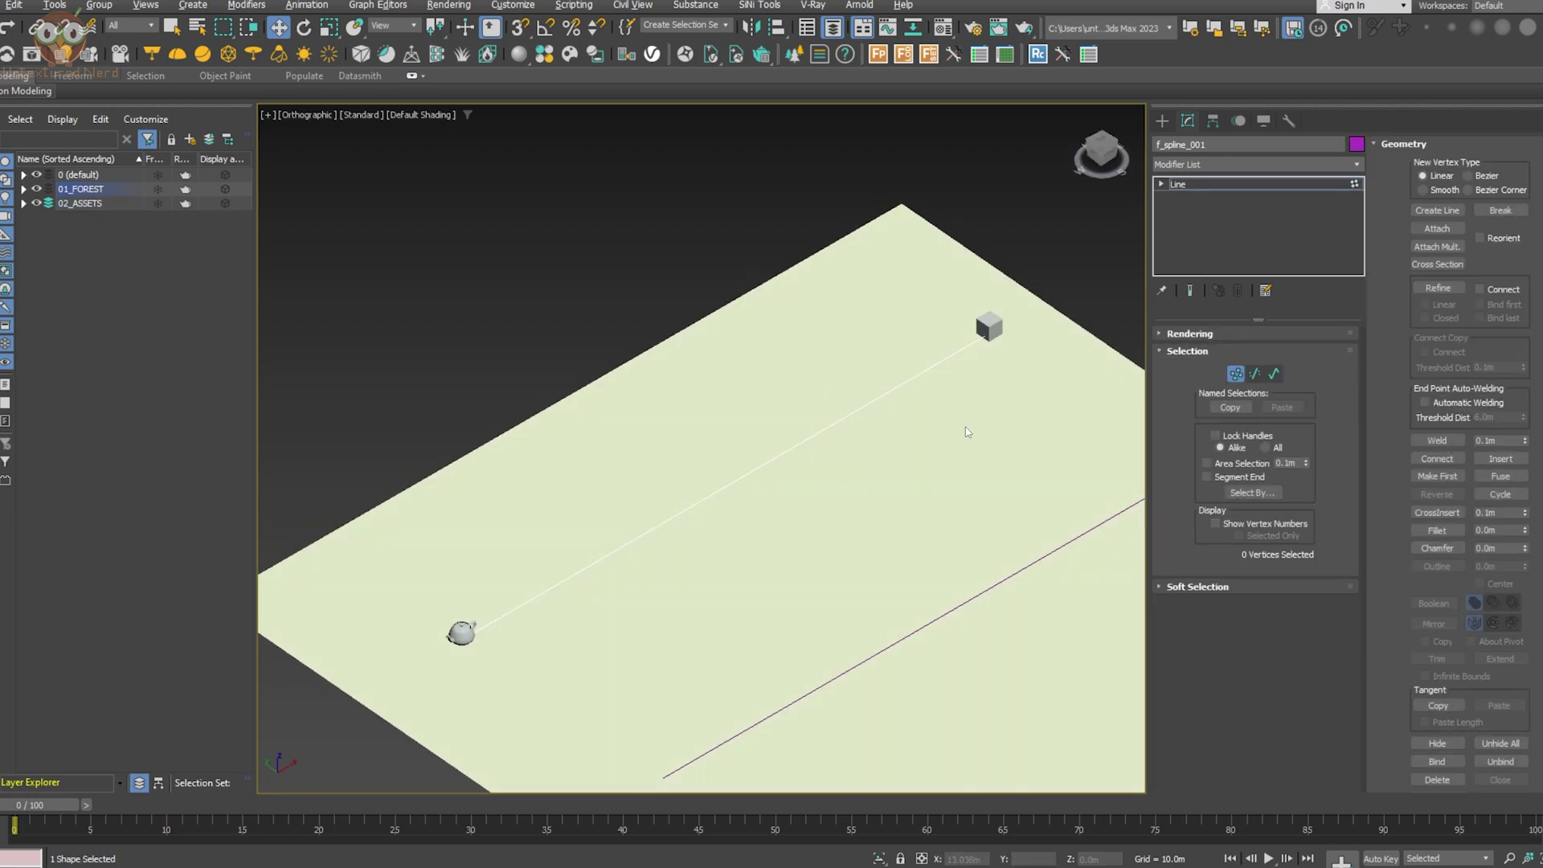
pyautogui.click(1162, 184)
pyautogui.click(989, 328)
pyautogui.keyDown('alt'); pyautogui.moveTo(989, 337); pyautogui.dragTo(477, 381, button='middle'); pyautogui.keyUp('alt')
pyautogui.moveTo(567, 437); pyautogui.dragTo(567, 439)
pyautogui.keyDown('alt'); pyautogui.moveTo(569, 438); pyautogui.dragTo(651, 365, button='middle'); pyautogui.keyUp('alt')
pyautogui.moveTo(799, 310); pyautogui.dragTo(855, 449, button='middle')
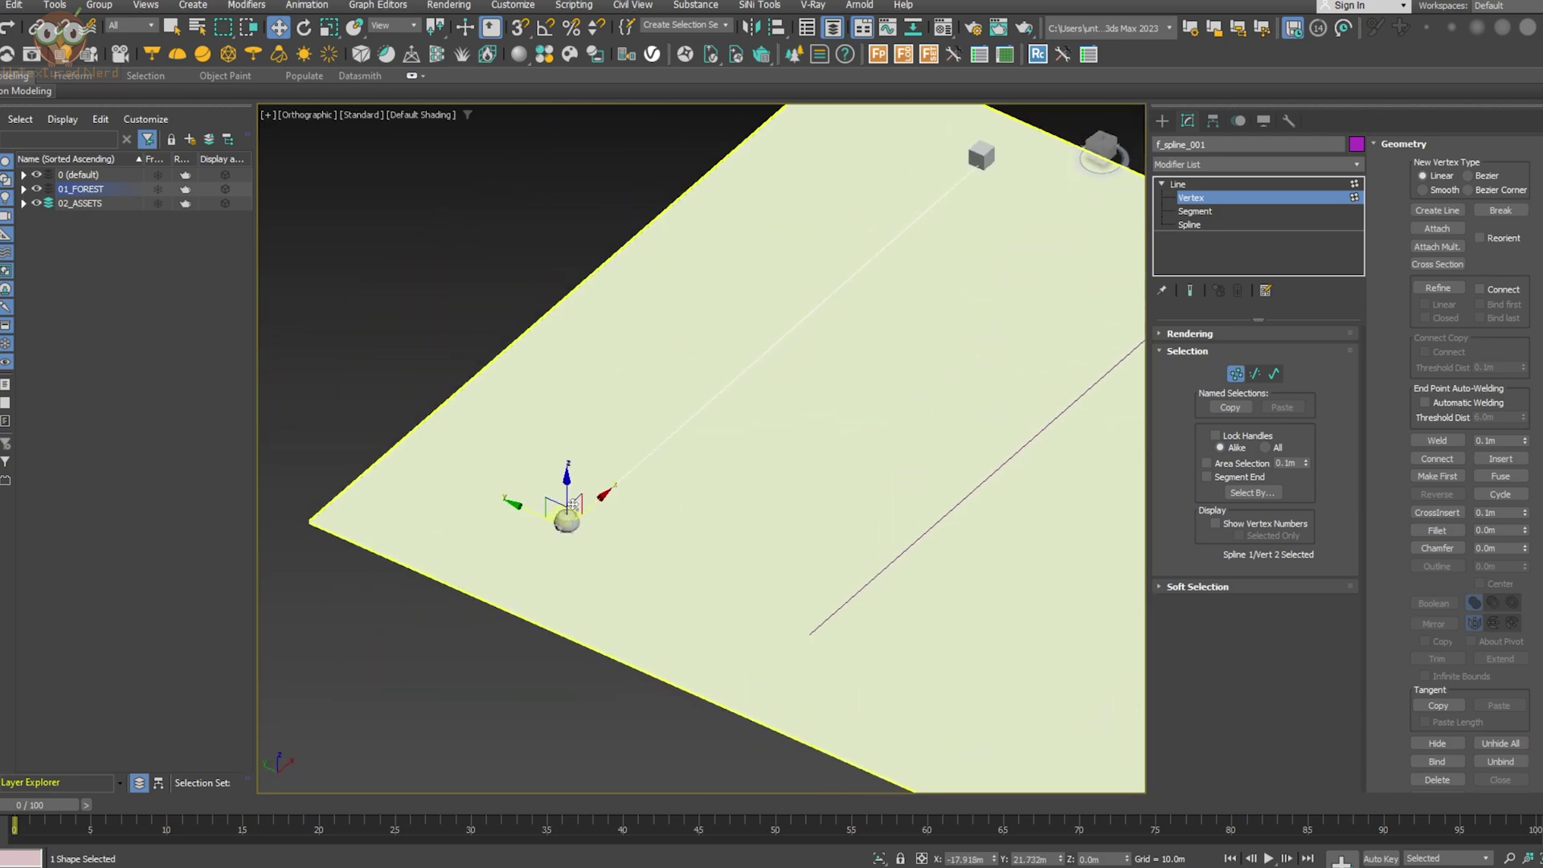
pyautogui.moveTo(519, 503); pyautogui.dragTo(451, 441)
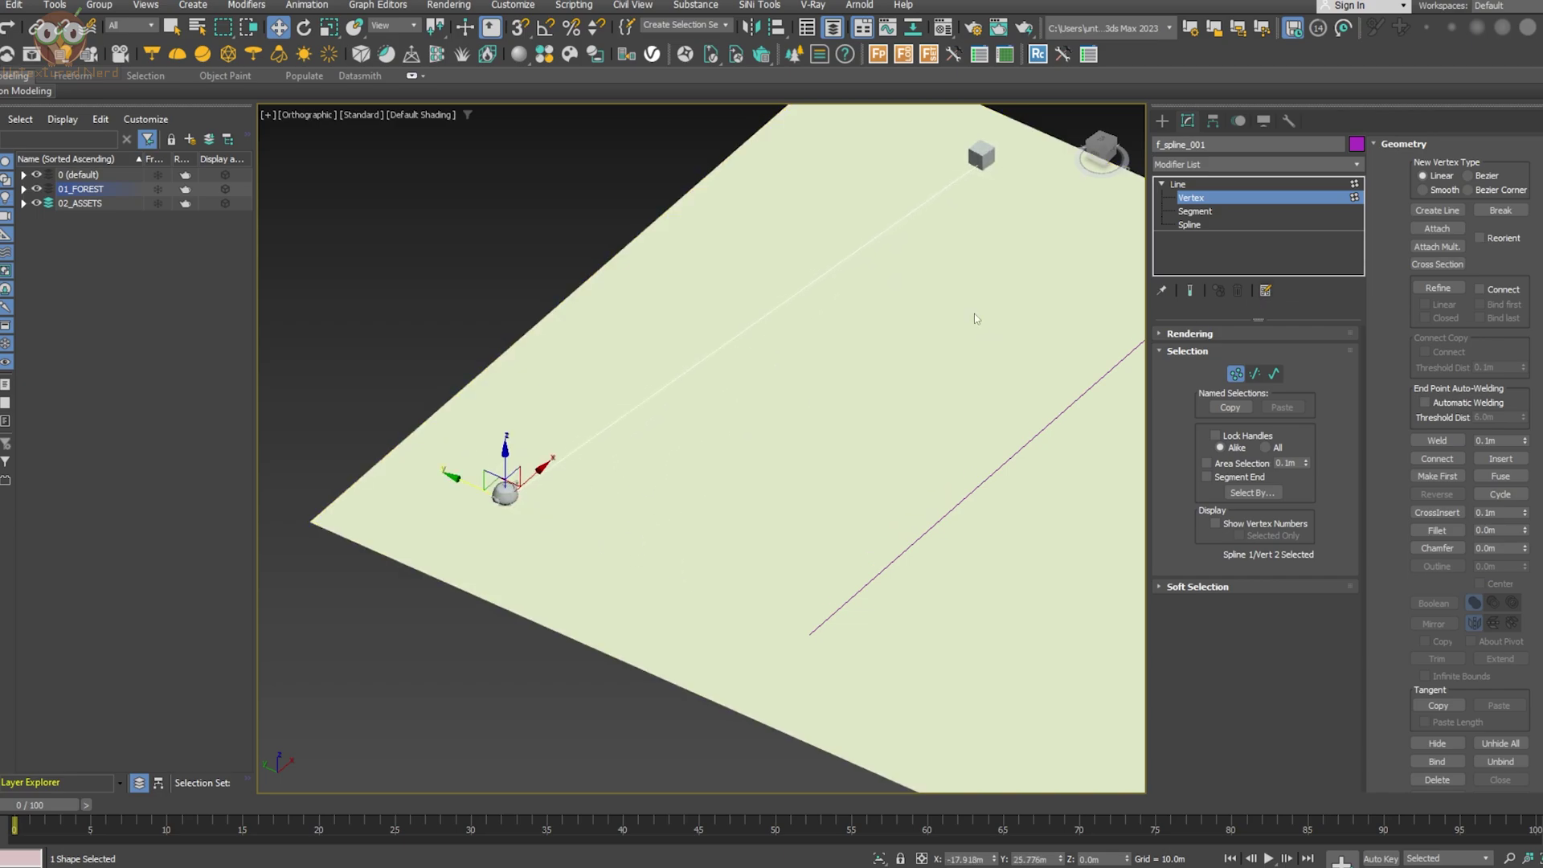
# Reselect the Forest object, try Spacing placement and return it to In Vertex Positions
pyautogui.click(985, 160)
pyautogui.click(1178, 184)
pyautogui.click(983, 156)
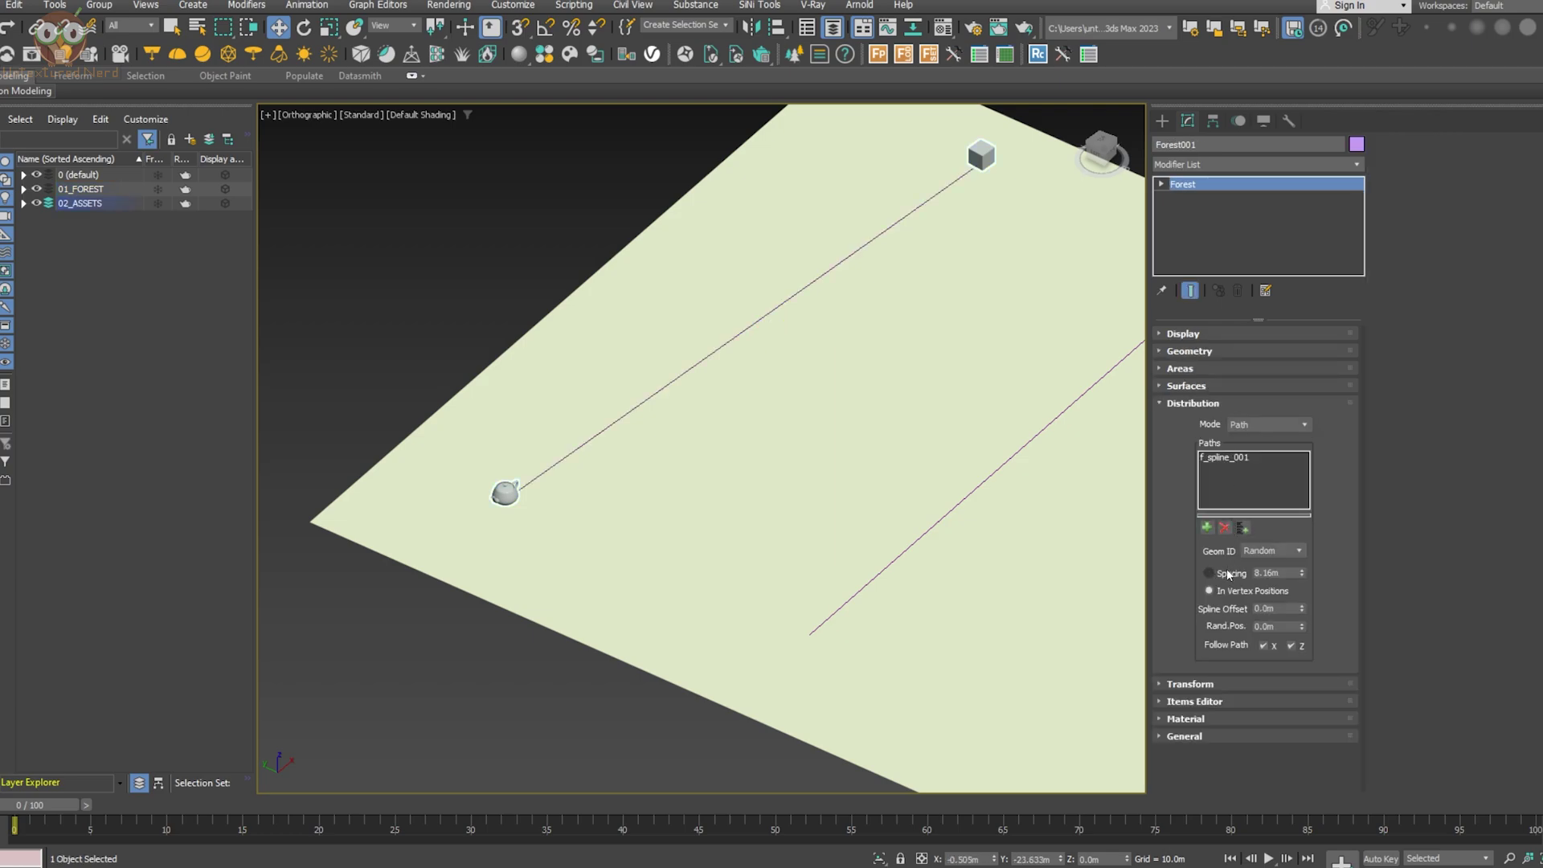
pyautogui.click(1226, 576)
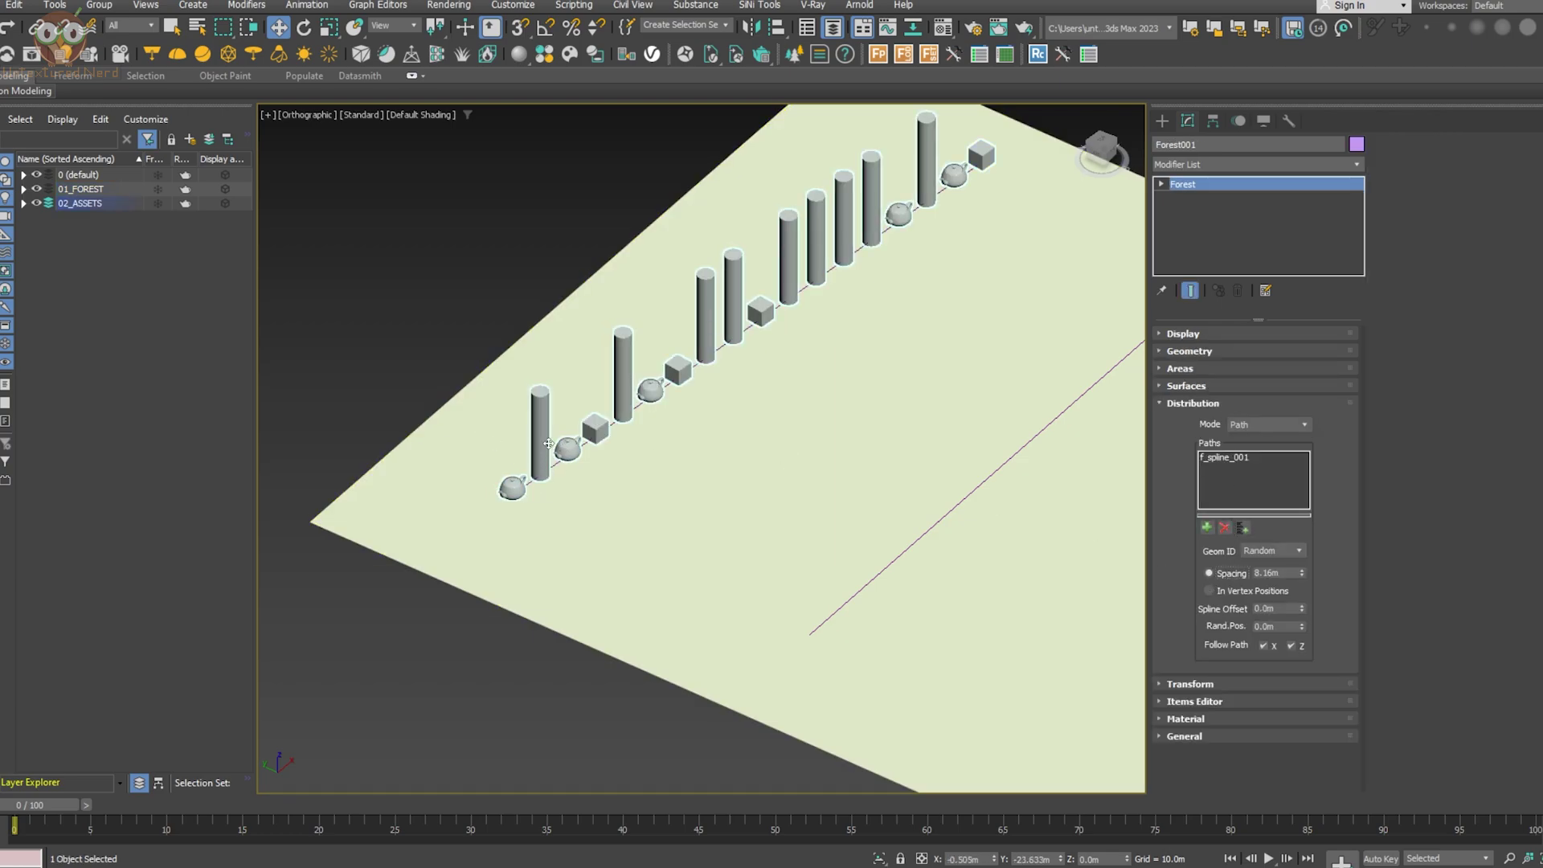
pyautogui.click(1234, 594)
# Add f_spline_002 as a second path of the Forest distribution
pyautogui.moveTo(851, 459)
pyautogui.keyDown('alt'); pyautogui.mouseDown(button='middle')
pyautogui.moveTo(841, 442)
pyautogui.moveTo(919, 406)
pyautogui.moveTo(846, 441)
pyautogui.mouseUp(button='middle'); pyautogui.keyUp('alt')
pyautogui.click(1207, 528)
pyautogui.click(959, 449)
pyautogui.moveTo(959, 448); pyautogui.dragTo(839, 464, button='middle')
# Edit the vertices of f_spline_002 and shift its vertex 7 along Y off the straight line, away from f_spline_001
pyautogui.click(991, 362)
pyautogui.click(1177, 185)
pyautogui.click(1207, 199)
pyautogui.keyDown('alt'); pyautogui.moveTo(942, 385); pyautogui.dragTo(901, 435, button='middle'); pyautogui.keyUp('alt')
pyautogui.moveTo(841, 523); pyautogui.dragTo(840, 523)
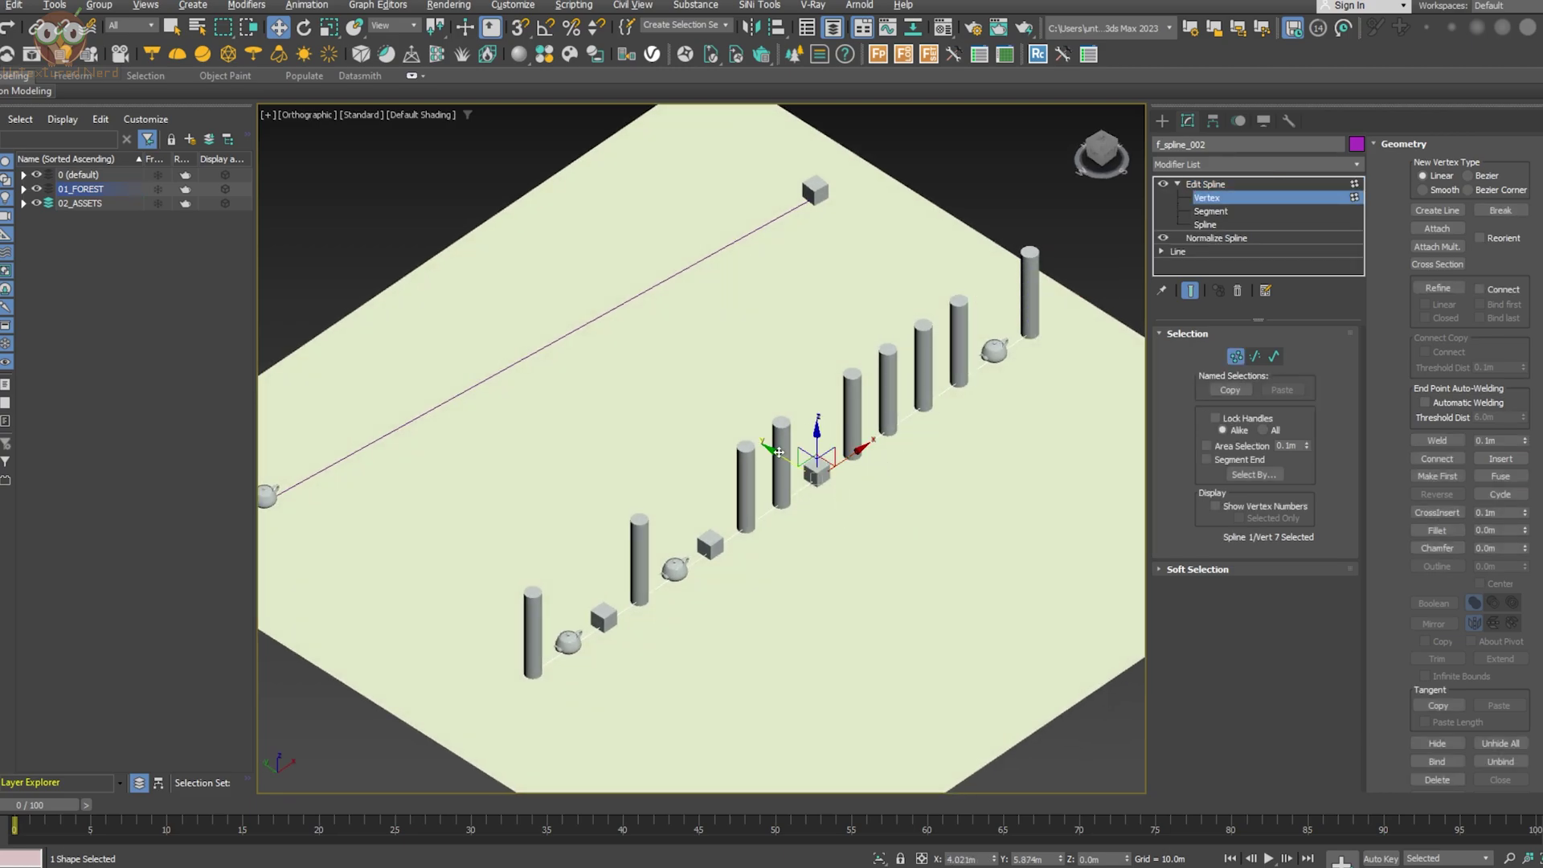
pyautogui.moveTo(779, 452); pyautogui.dragTo(856, 501)
# Move vertex 9 of f_spline_002 along Y to about 10.1 m, on the opposite side of the line from vertex 7
pyautogui.moveTo(735, 495); pyautogui.dragTo(776, 534)
pyautogui.keyDown('alt'); pyautogui.moveTo(830, 532); pyautogui.dragTo(853, 510, button='middle'); pyautogui.keyUp('alt')
pyautogui.hotkey('alt', 'q')
pyautogui.scroll(3, 853, 493)
pyautogui.scroll(-2, 807, 492)
pyautogui.hotkey('alt', 'q')
pyautogui.moveTo(735, 491); pyautogui.dragTo(667, 459)
pyautogui.keyDown('alt'); pyautogui.moveTo(861, 509); pyautogui.dragTo(841, 503, button='middle'); pyautogui.keyUp('alt')
pyautogui.moveTo(941, 466); pyautogui.dragTo(816, 456, button='middle')
pyautogui.moveTo(524, 441); pyautogui.dragTo(583, 513)
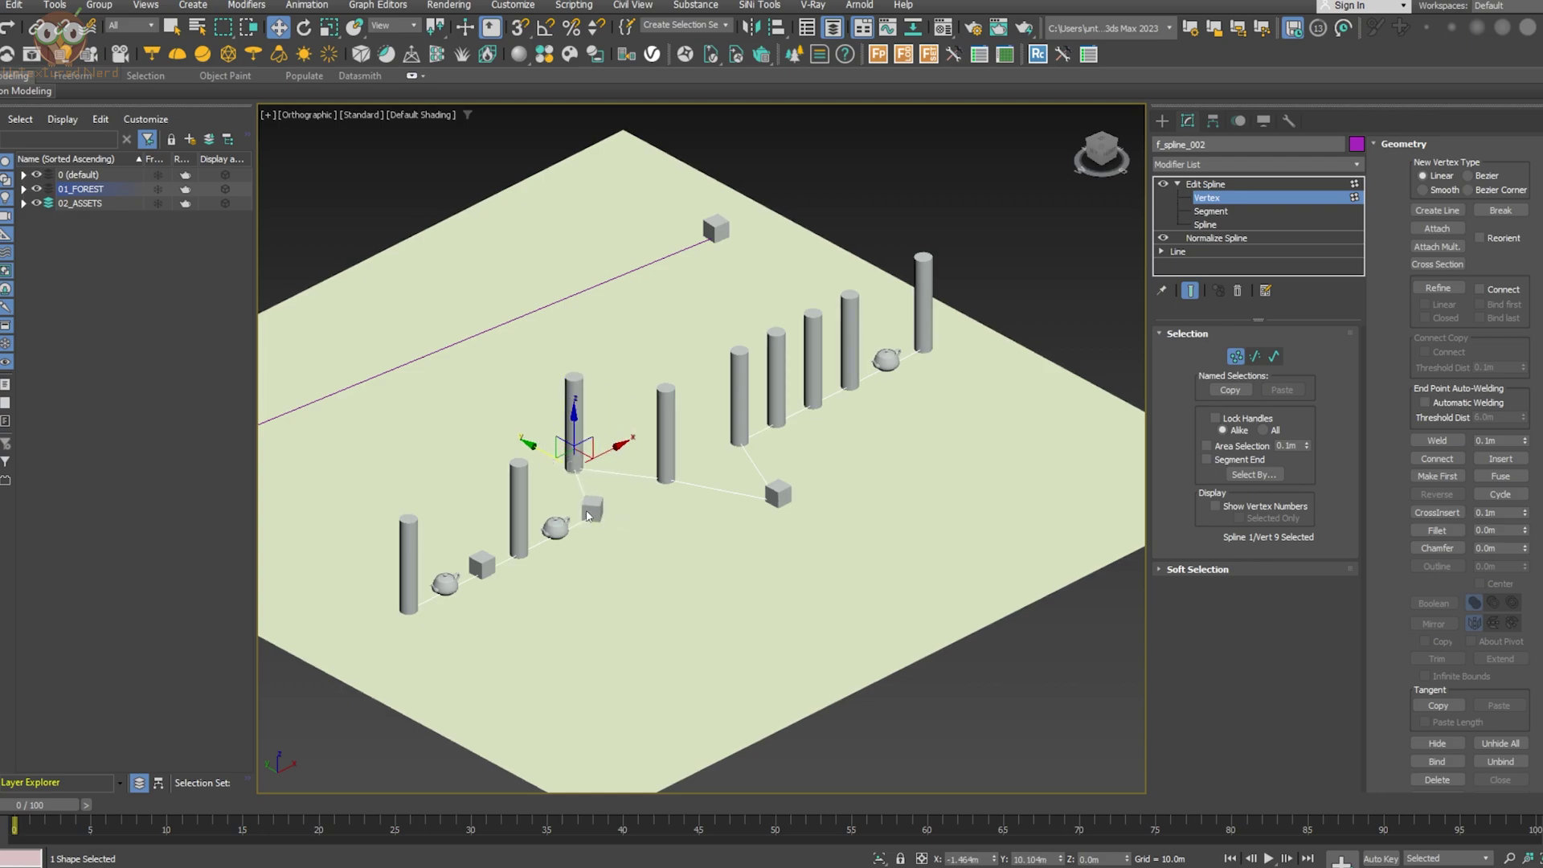
# Move vertex 9 of f_spline_002 farther along Y to about 10.4 m and leave vertex editing
pyautogui.moveTo(532, 444); pyautogui.dragTo(612, 466)
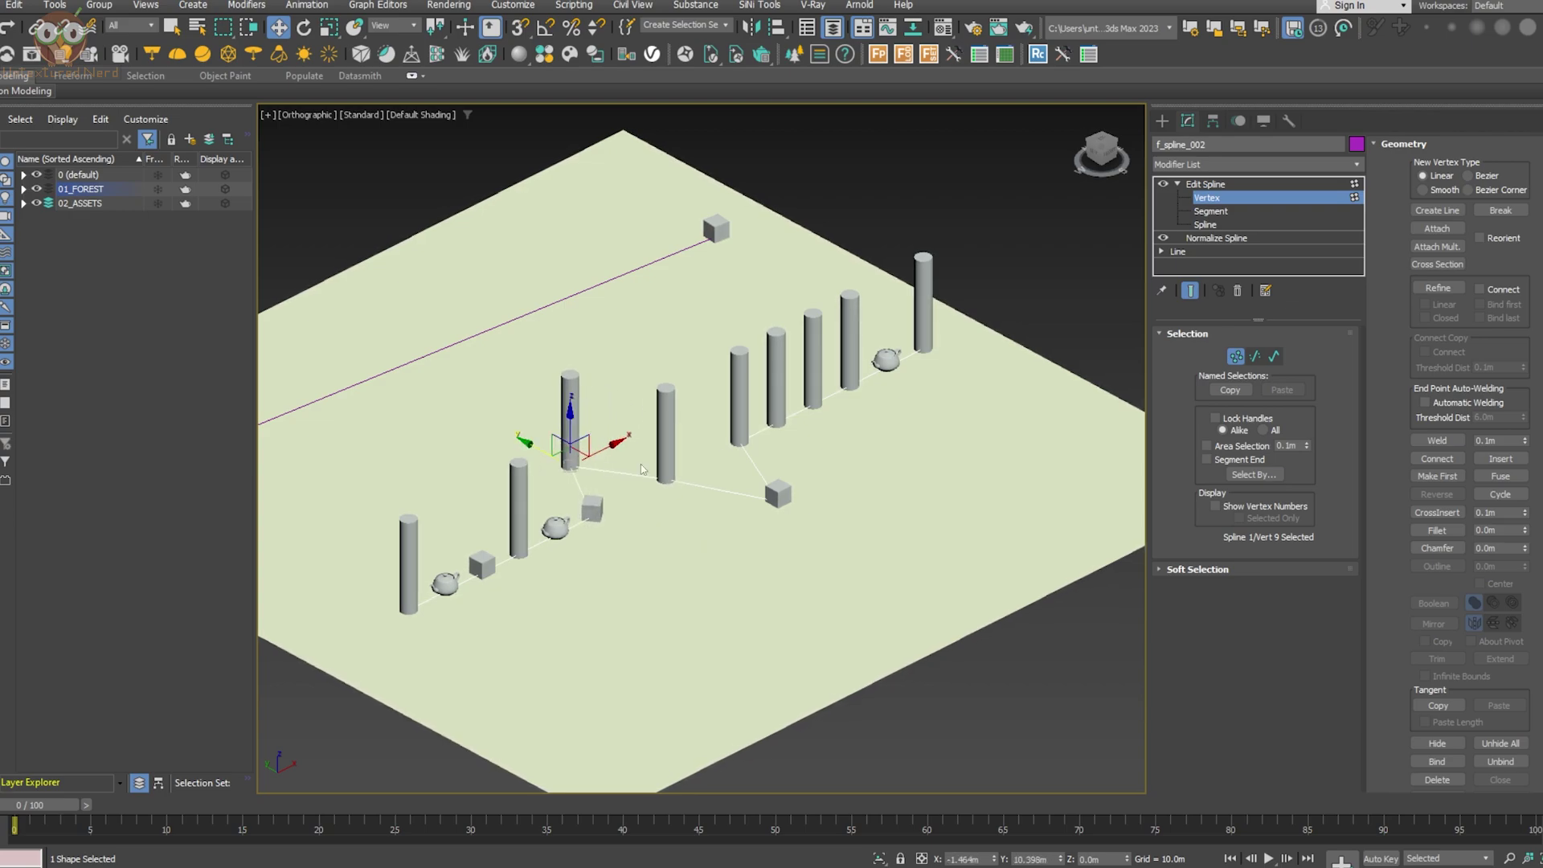
pyautogui.keyDown('alt'); pyautogui.moveTo(612, 467); pyautogui.dragTo(707, 470, button='middle'); pyautogui.keyUp('alt')
pyautogui.click(1201, 185)
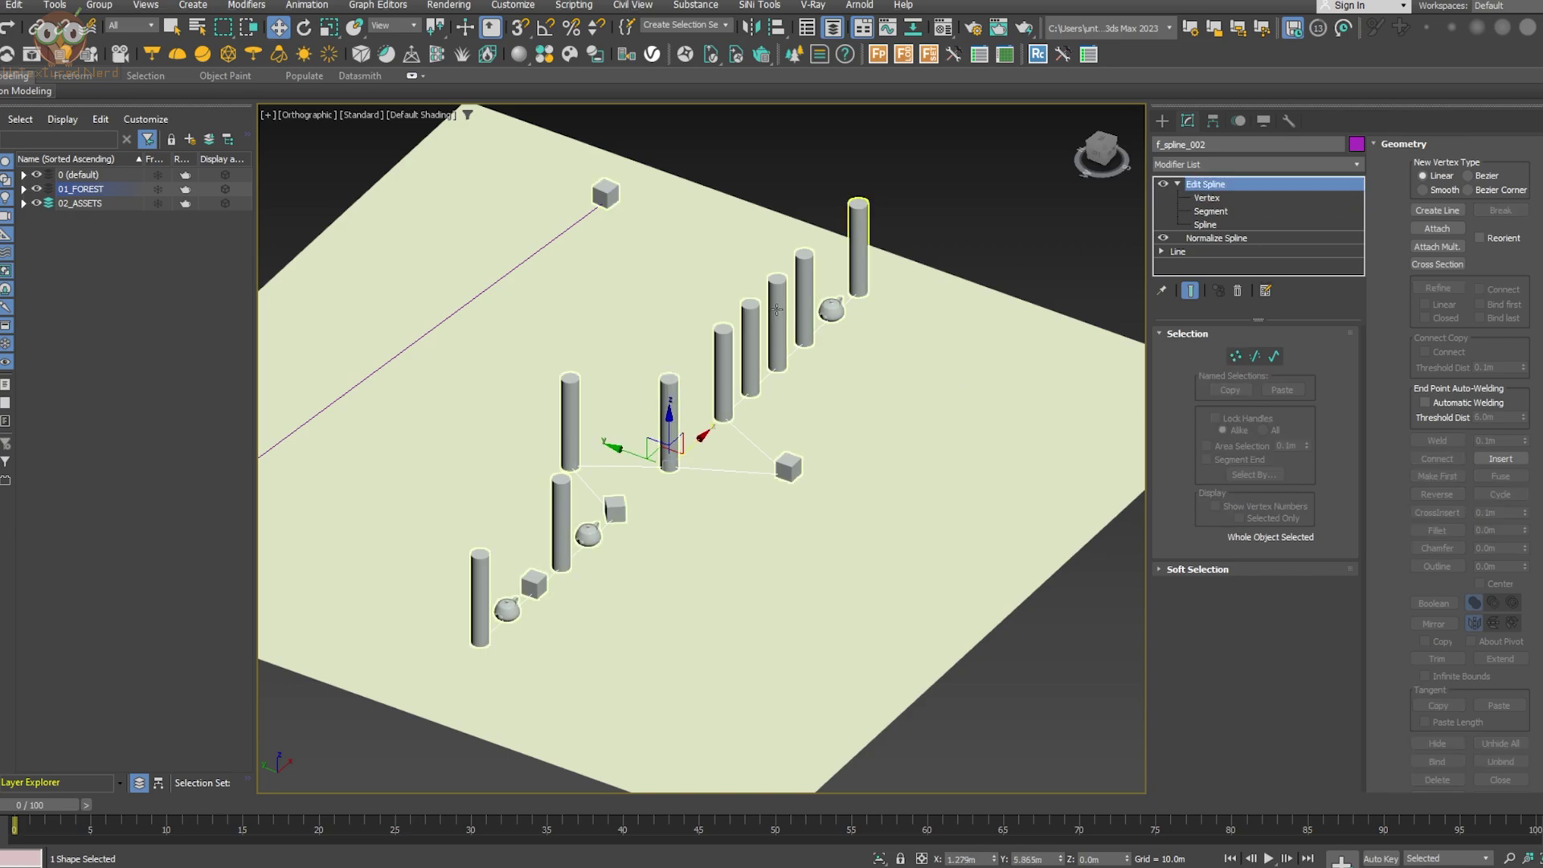
# Select the Forest object, try its path distribution with Follow Path X and Z off, and turn both back on
pyautogui.click(1000, 397)
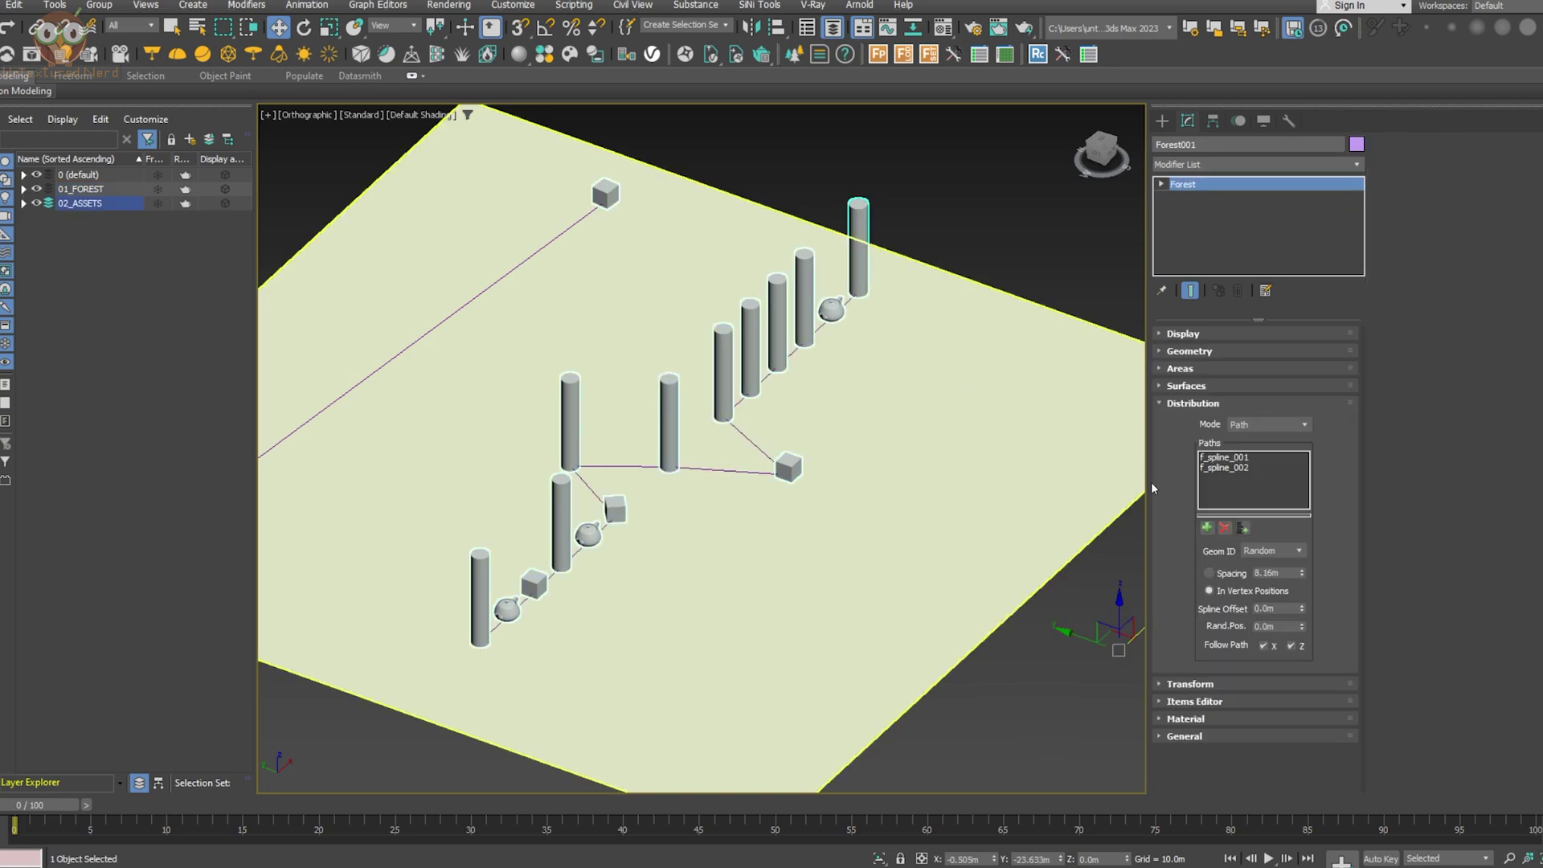
pyautogui.click(1264, 647)
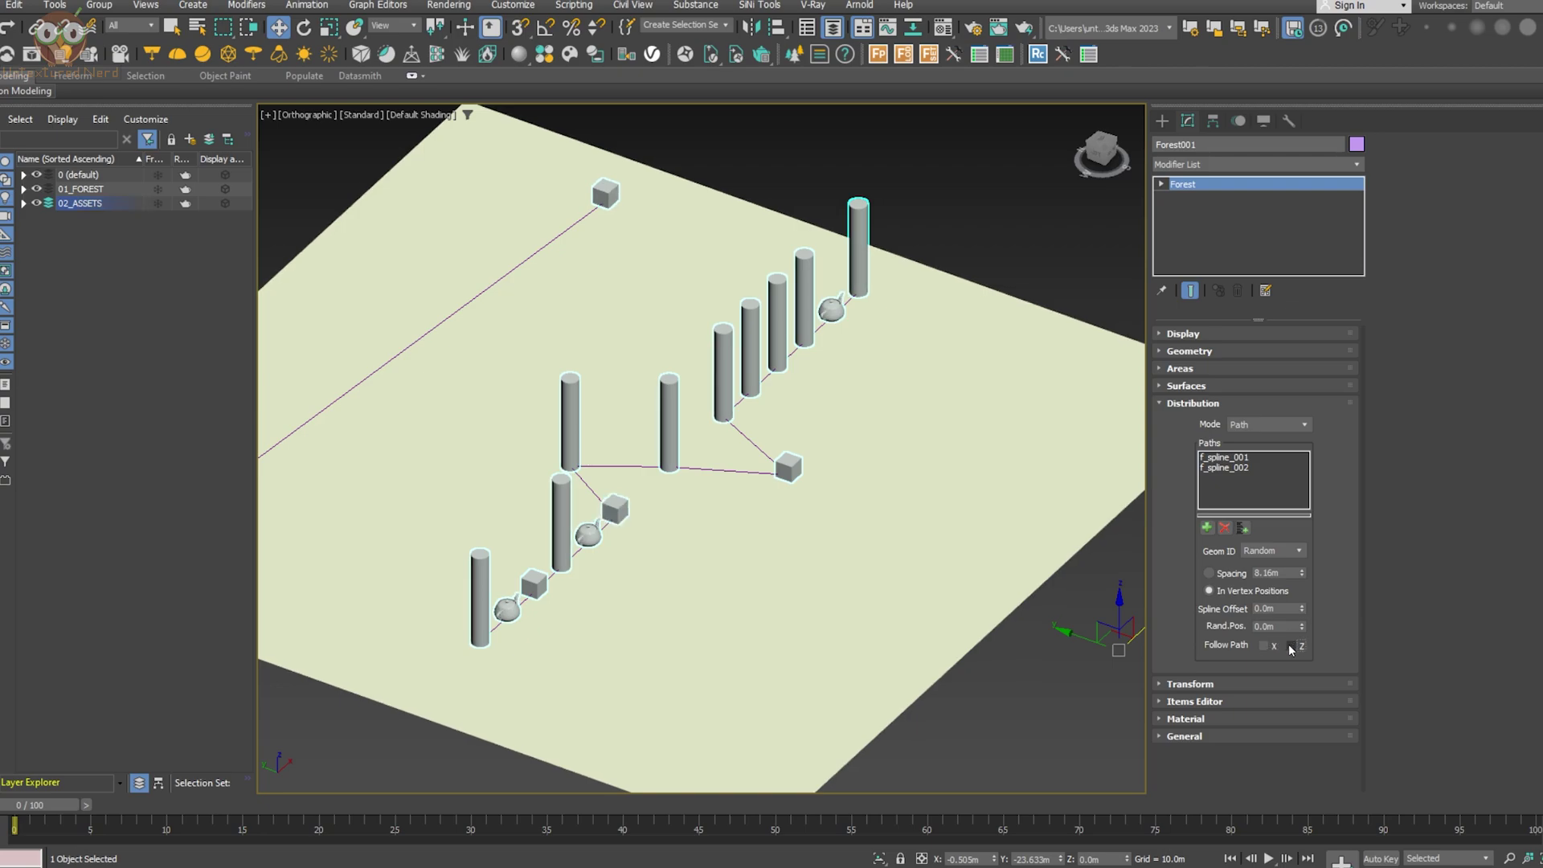
pyautogui.click(1291, 645)
pyautogui.click(1267, 646)
pyautogui.scroll(-2, 595, 481)
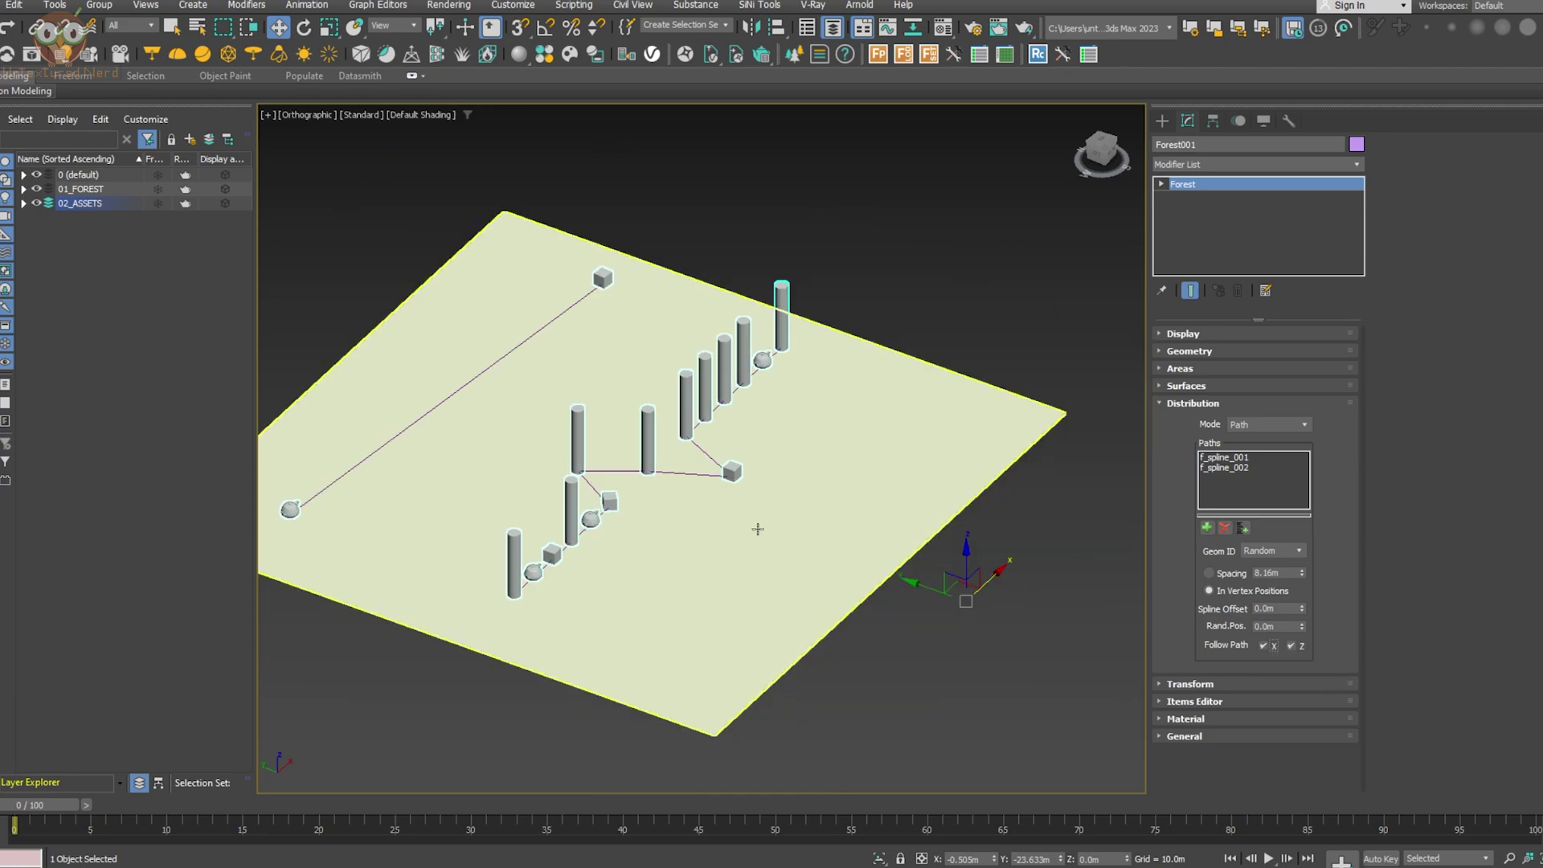
pyautogui.scroll(2, 647, 482)
# Isolate f_spline_002, move its vertices 9 and 7 along Y back onto the straight line, and end isolation
pyautogui.click(643, 476)
pyautogui.moveTo(717, 507)
pyautogui.keyDown('alt'); pyautogui.mouseDown(button='middle')
pyautogui.moveTo(720, 527)
pyautogui.moveTo(704, 523)
pyautogui.mouseUp(button='middle'); pyautogui.keyUp('alt')
pyautogui.click(1178, 185)
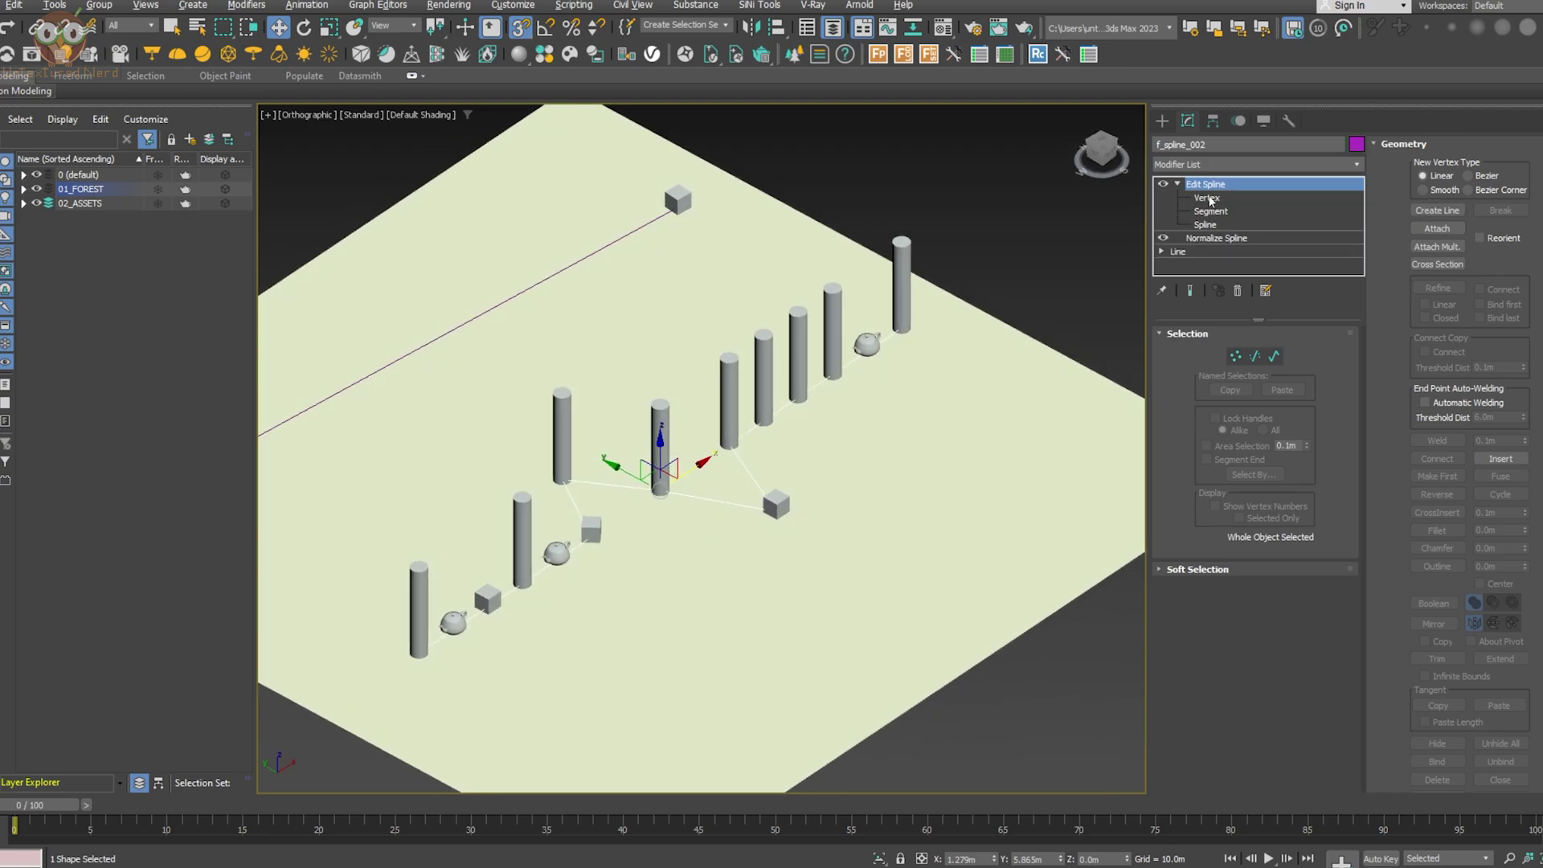
pyautogui.click(1206, 198)
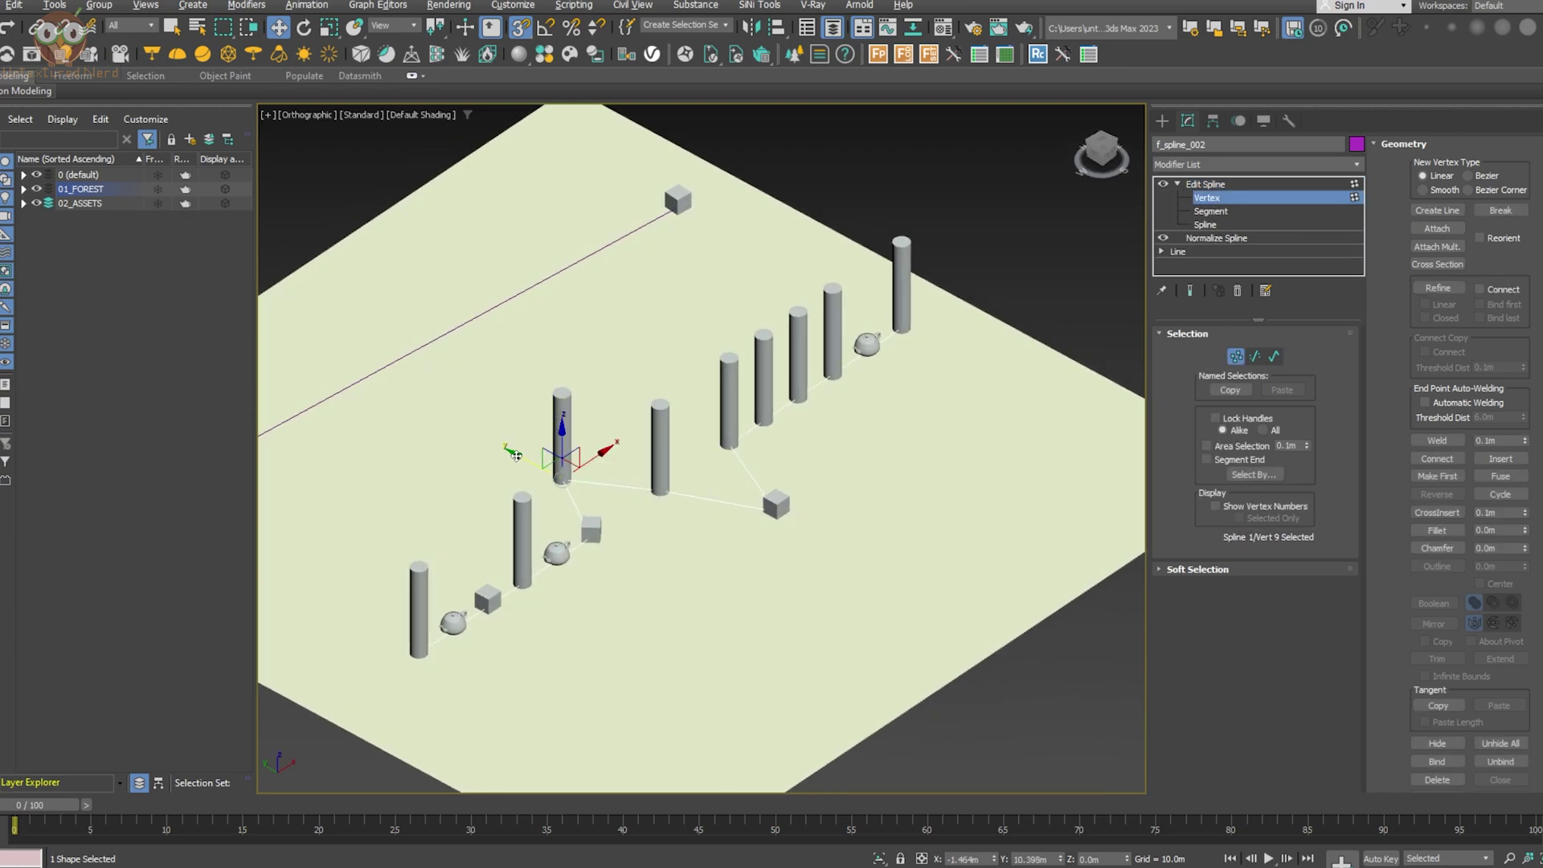
pyautogui.hotkey('alt', 'q')
pyautogui.moveTo(515, 456); pyautogui.dragTo(579, 489)
pyautogui.click(776, 512)
pyautogui.moveTo(735, 486); pyautogui.dragTo(654, 442)
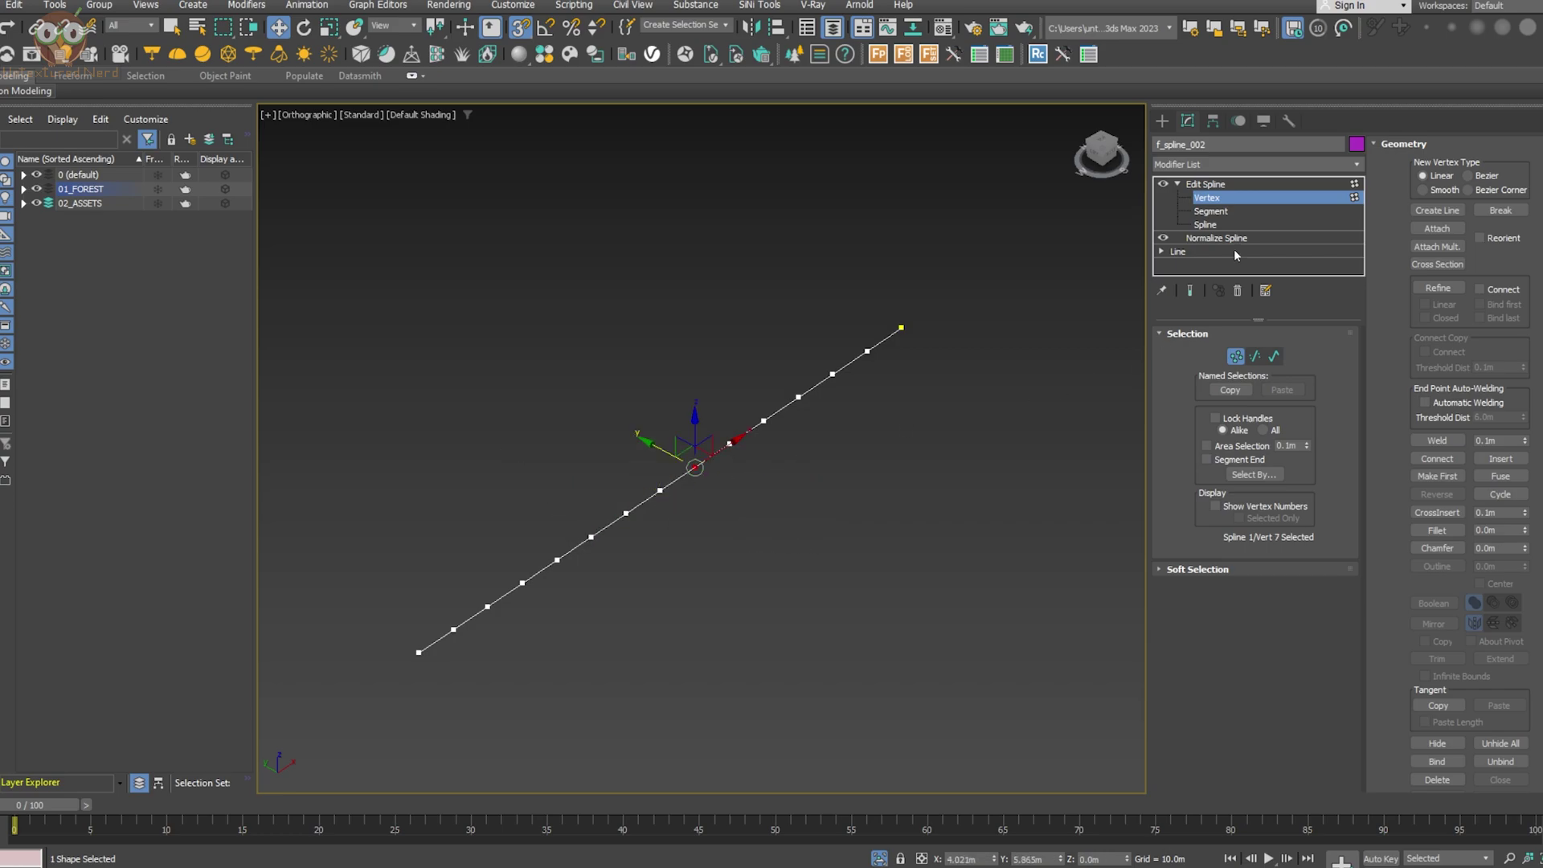
pyautogui.click(1215, 184)
pyautogui.hotkey('alt', 'q')
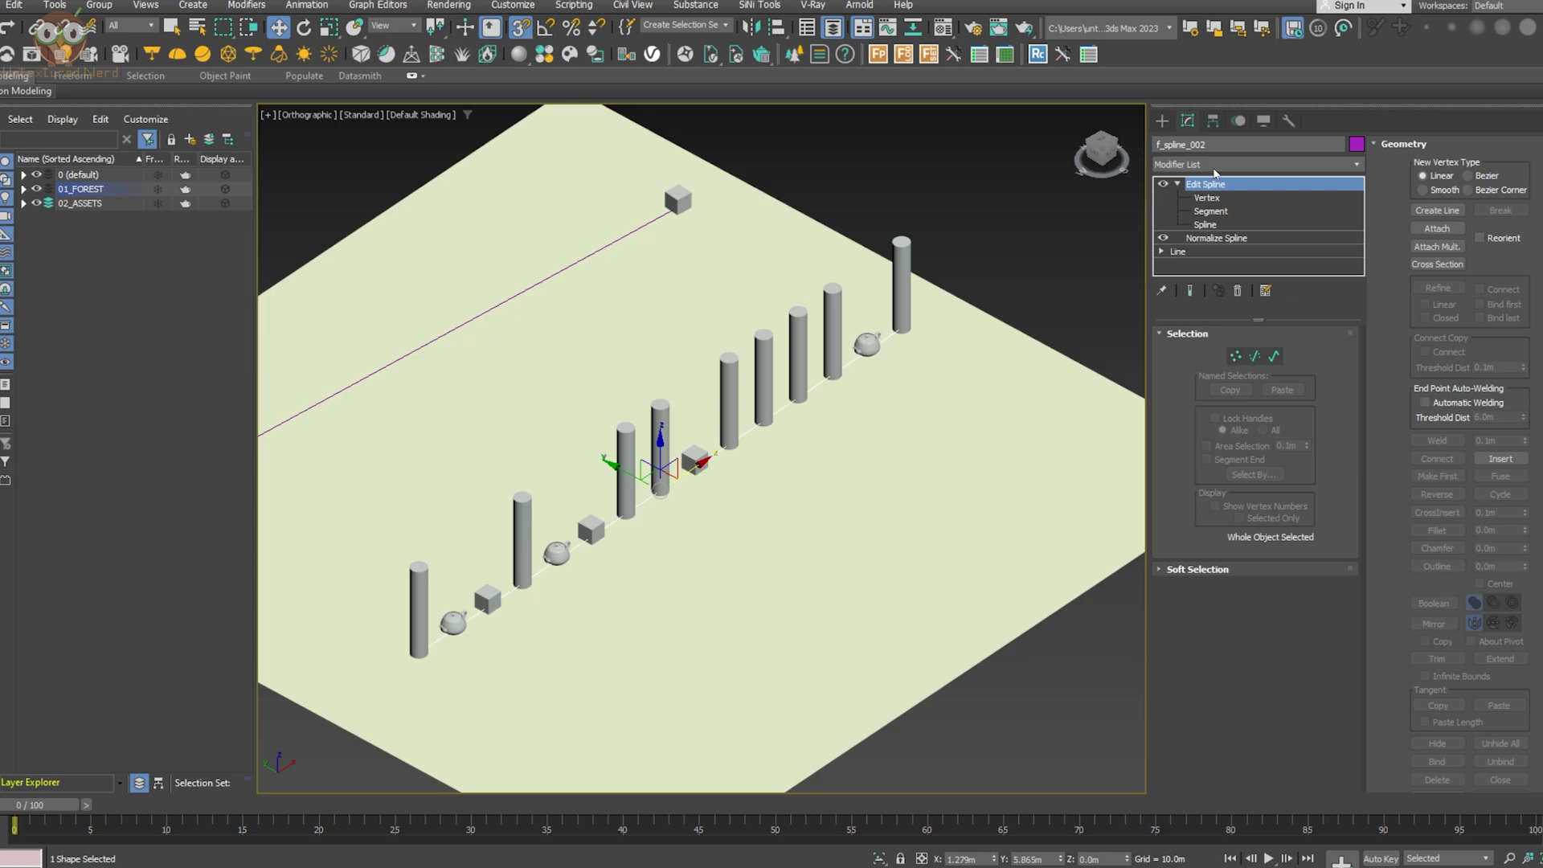
# Add a Bend modifier to f_spline_002 with the bend axis on Y and an angle of 27.5
pyautogui.click(1214, 168)
pyautogui.write('be')
pyautogui.press('Return')
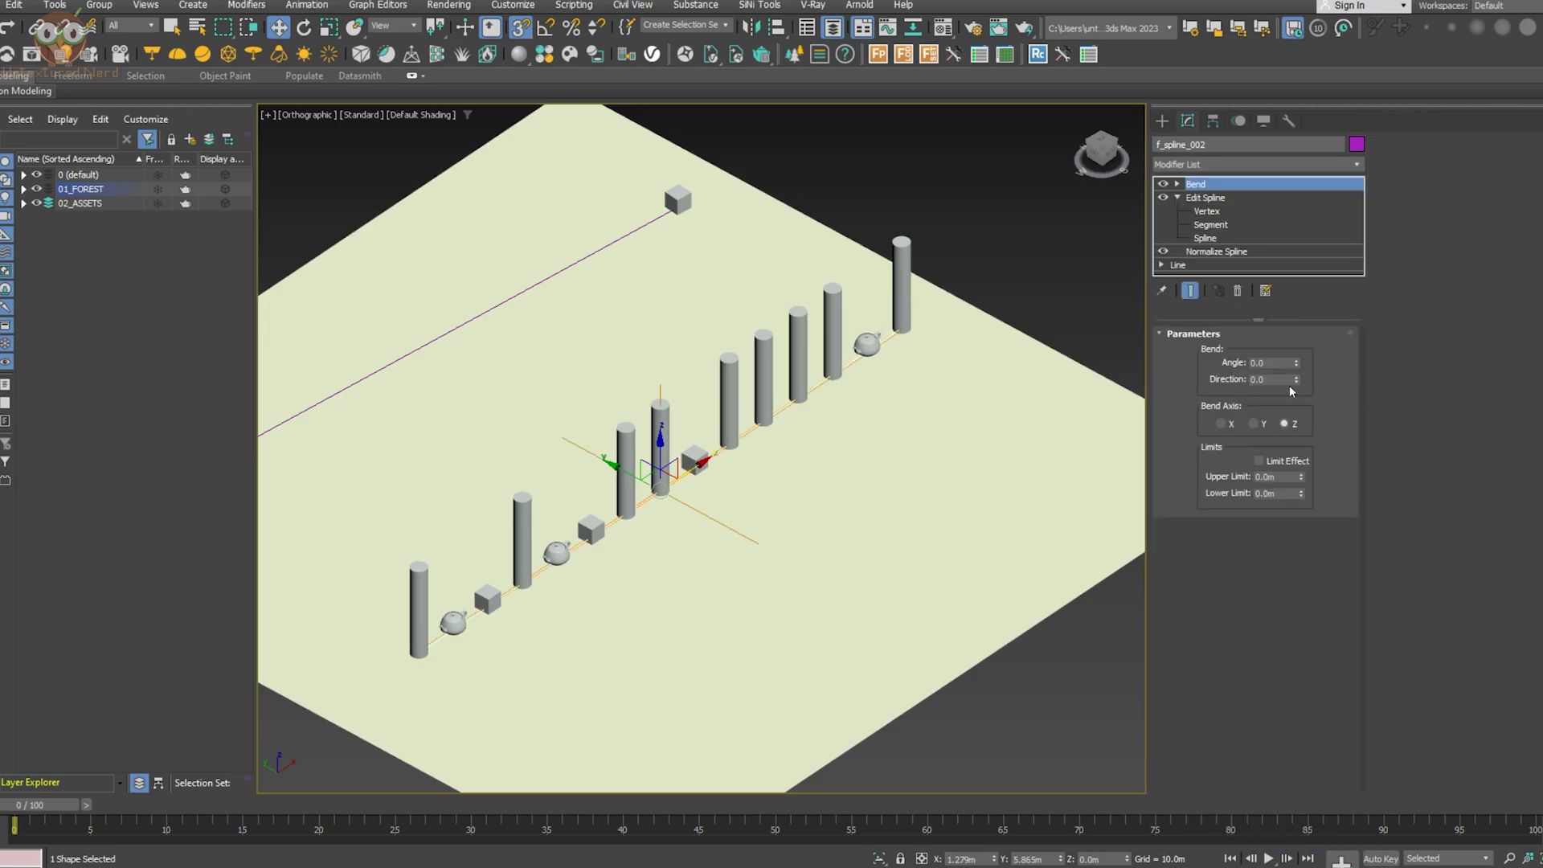
pyautogui.click(1253, 424)
pyautogui.moveTo(1299, 364); pyautogui.dragTo(1302, 323)
pyautogui.scroll(-4, 757, 297)
pyautogui.keyDown('alt'); pyautogui.moveTo(768, 333); pyautogui.dragTo(630, 409, button='middle'); pyautogui.keyUp('alt')
pyautogui.scroll(2, 752, 354)
pyautogui.scroll(2, 630, 410)
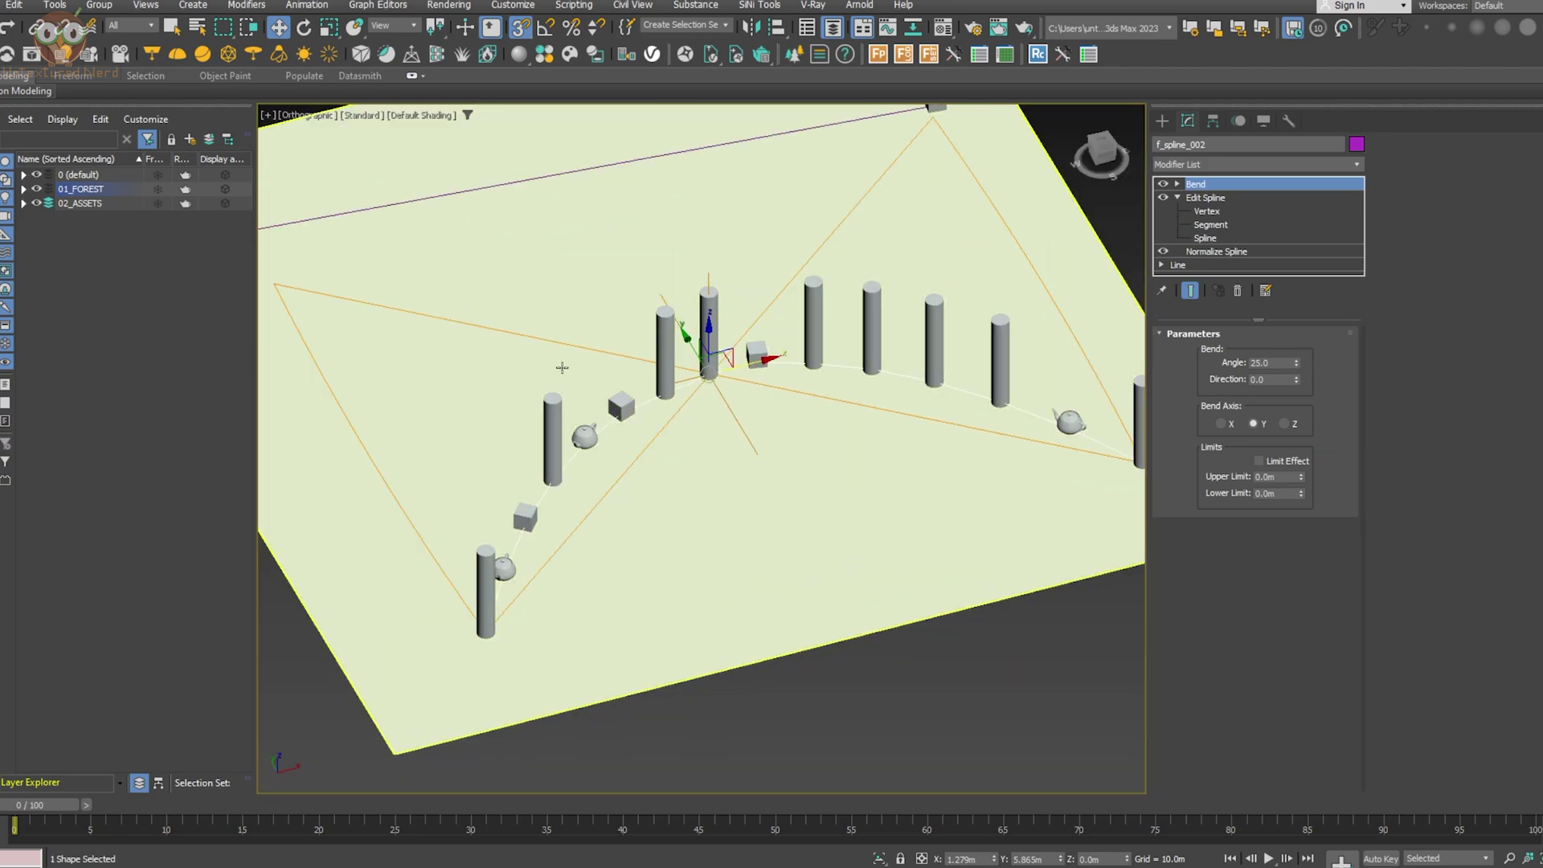
pyautogui.moveTo(1299, 366); pyautogui.dragTo(1292, 384)
pyautogui.moveTo(1296, 366)
pyautogui.mouseDown()
pyautogui.moveTo(1299, 411)
pyautogui.moveTo(1298, 360)
pyautogui.mouseUp()
pyautogui.keyDown('alt'); pyautogui.moveTo(988, 377); pyautogui.dragTo(836, 374, button='middle'); pyautogui.keyUp('alt')
# Select the Forest object and turn off Follow Path X to compare how the items stand along the curve
pyautogui.click(836, 375)
pyautogui.click(848, 430)
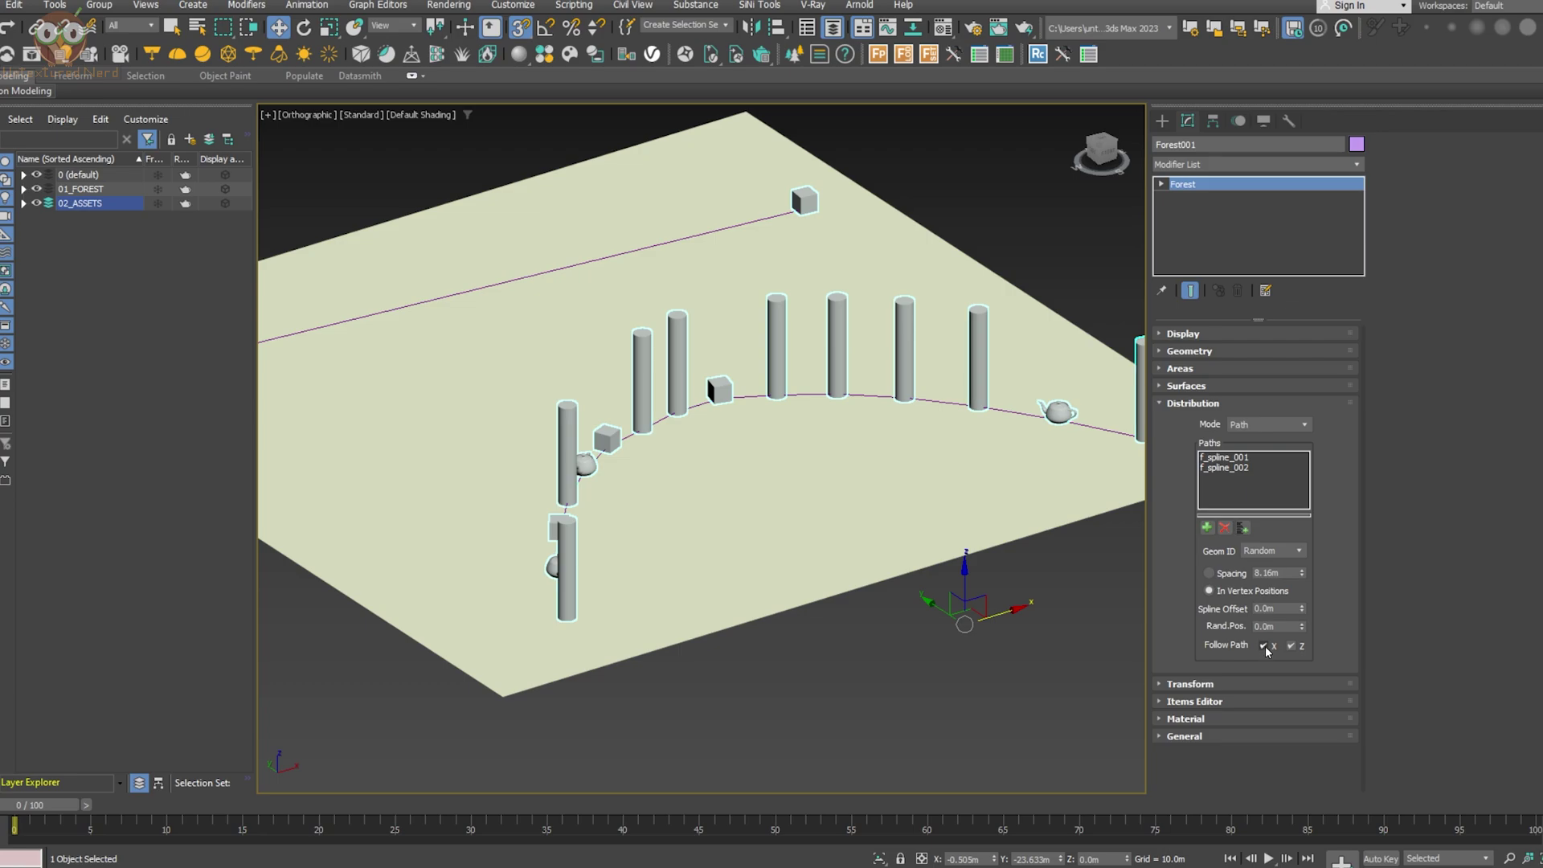
pyautogui.keyDown('alt'); pyautogui.moveTo(598, 396); pyautogui.dragTo(614, 480, button='middle'); pyautogui.keyUp('alt')
pyautogui.keyDown('alt'); pyautogui.moveTo(868, 498); pyautogui.dragTo(878, 475, button='middle'); pyautogui.keyUp('alt')
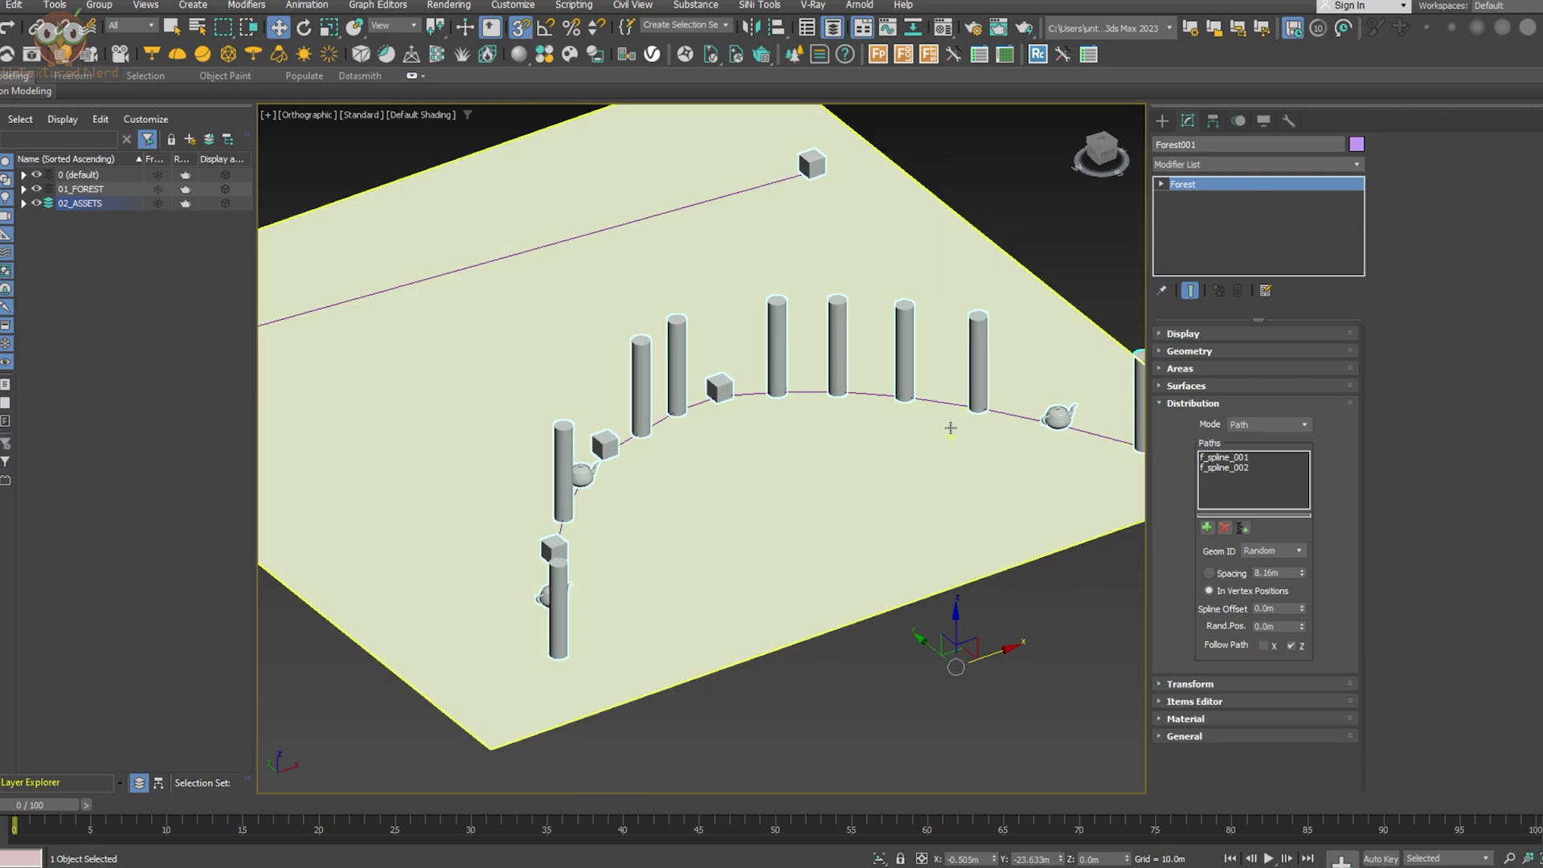
# Lower the f_spline_002 vertex under the second teapot along Z in Edit Spline and return to its Bend modifier
pyautogui.click(951, 405)
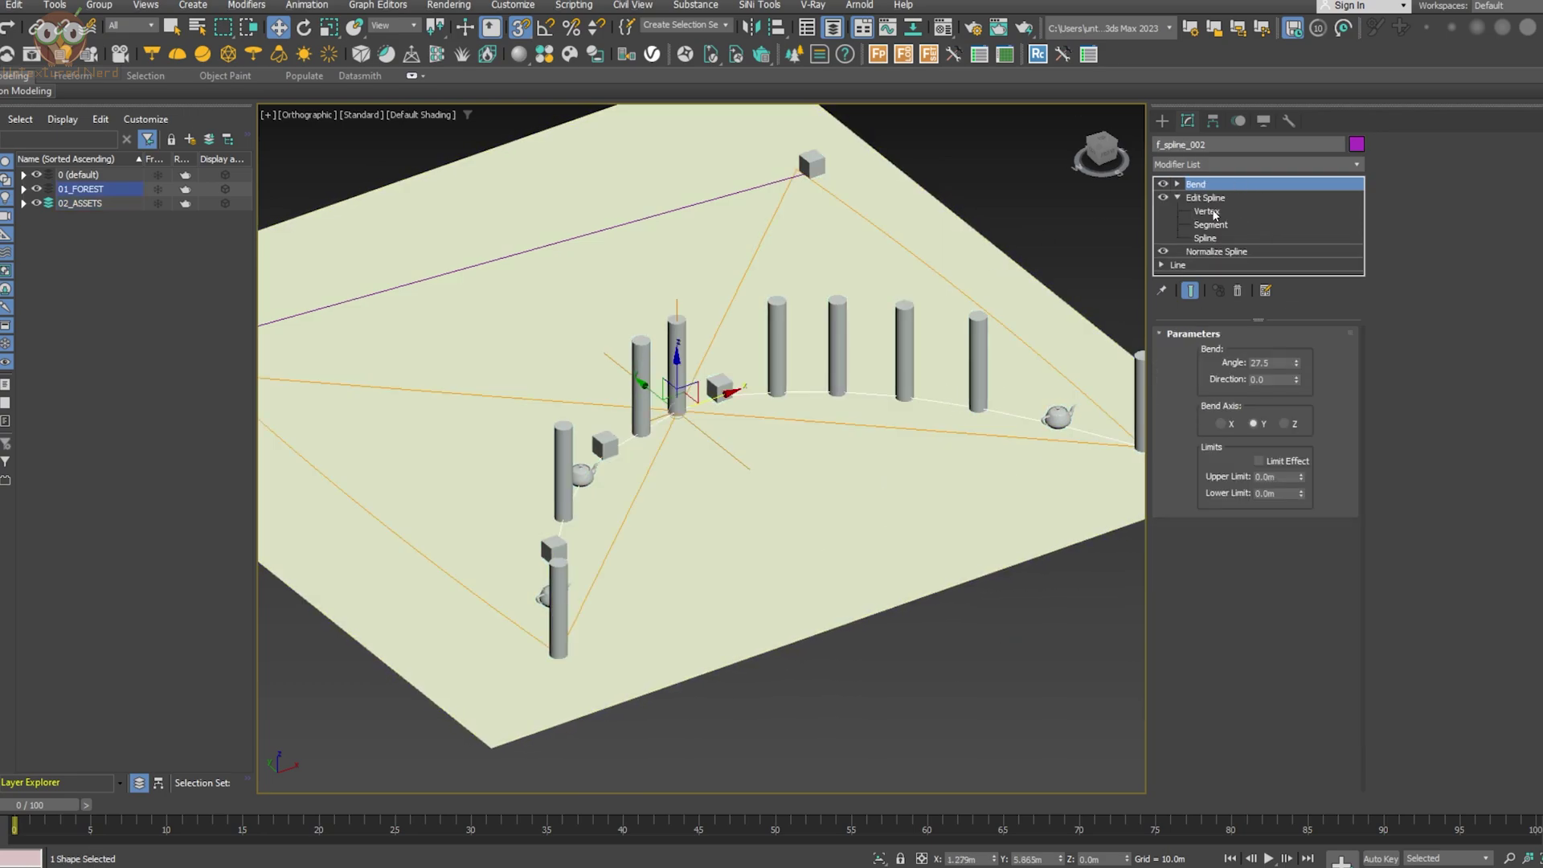
pyautogui.click(1205, 211)
pyautogui.keyDown('alt'); pyautogui.moveTo(840, 406); pyautogui.dragTo(835, 390, button='middle'); pyautogui.keyUp('alt')
pyautogui.moveTo(349, 447); pyautogui.dragTo(650, 436, button='middle')
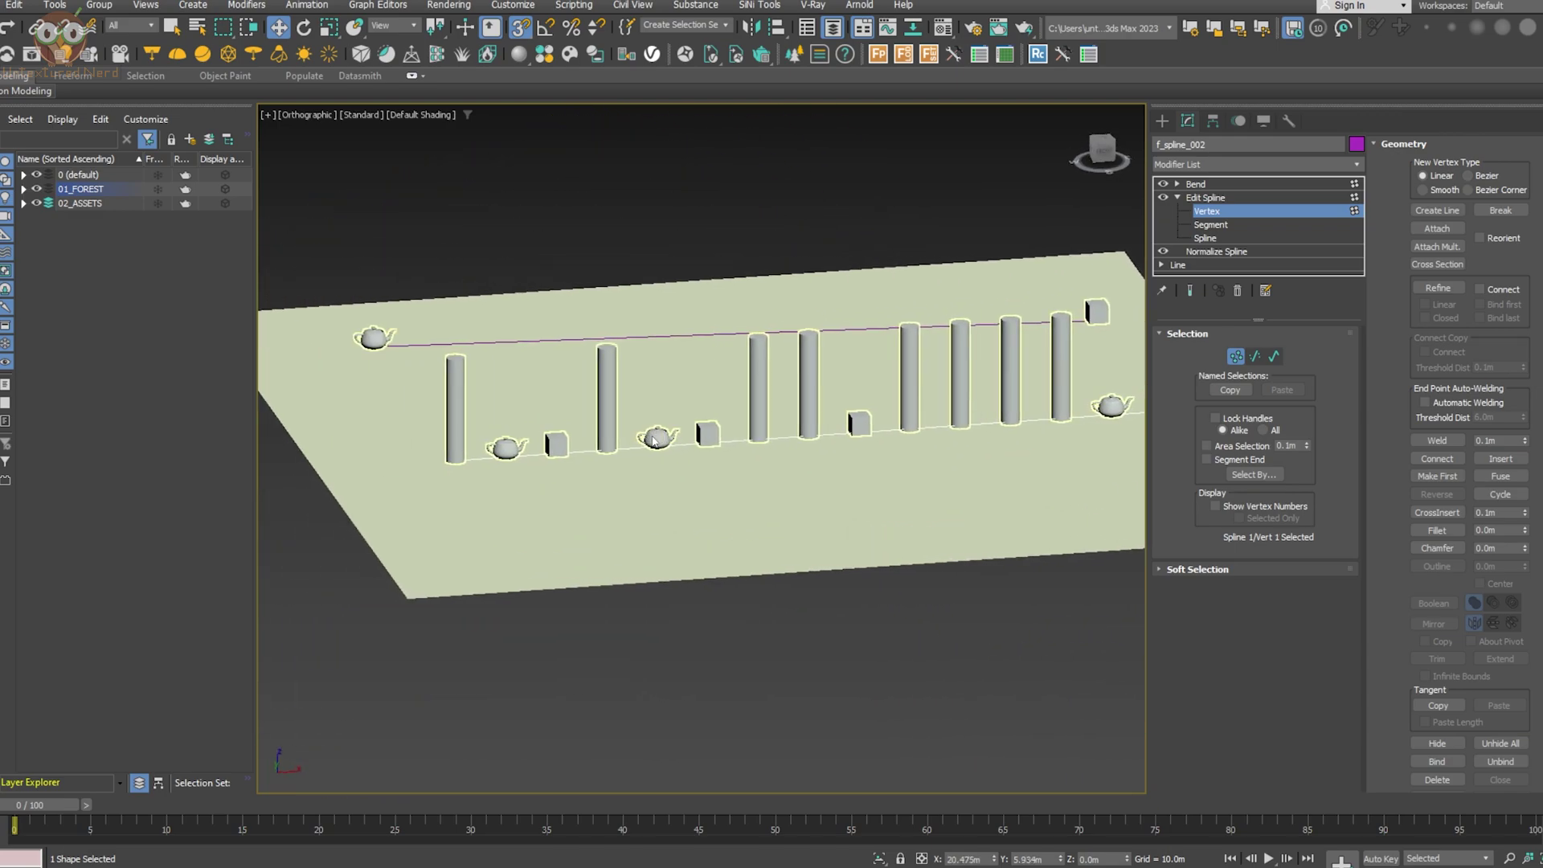
pyautogui.moveTo(657, 387); pyautogui.dragTo(650, 490)
pyautogui.keyDown('alt'); pyautogui.moveTo(697, 441); pyautogui.dragTo(746, 433, button='middle'); pyautogui.keyUp('alt')
pyautogui.click(1210, 198)
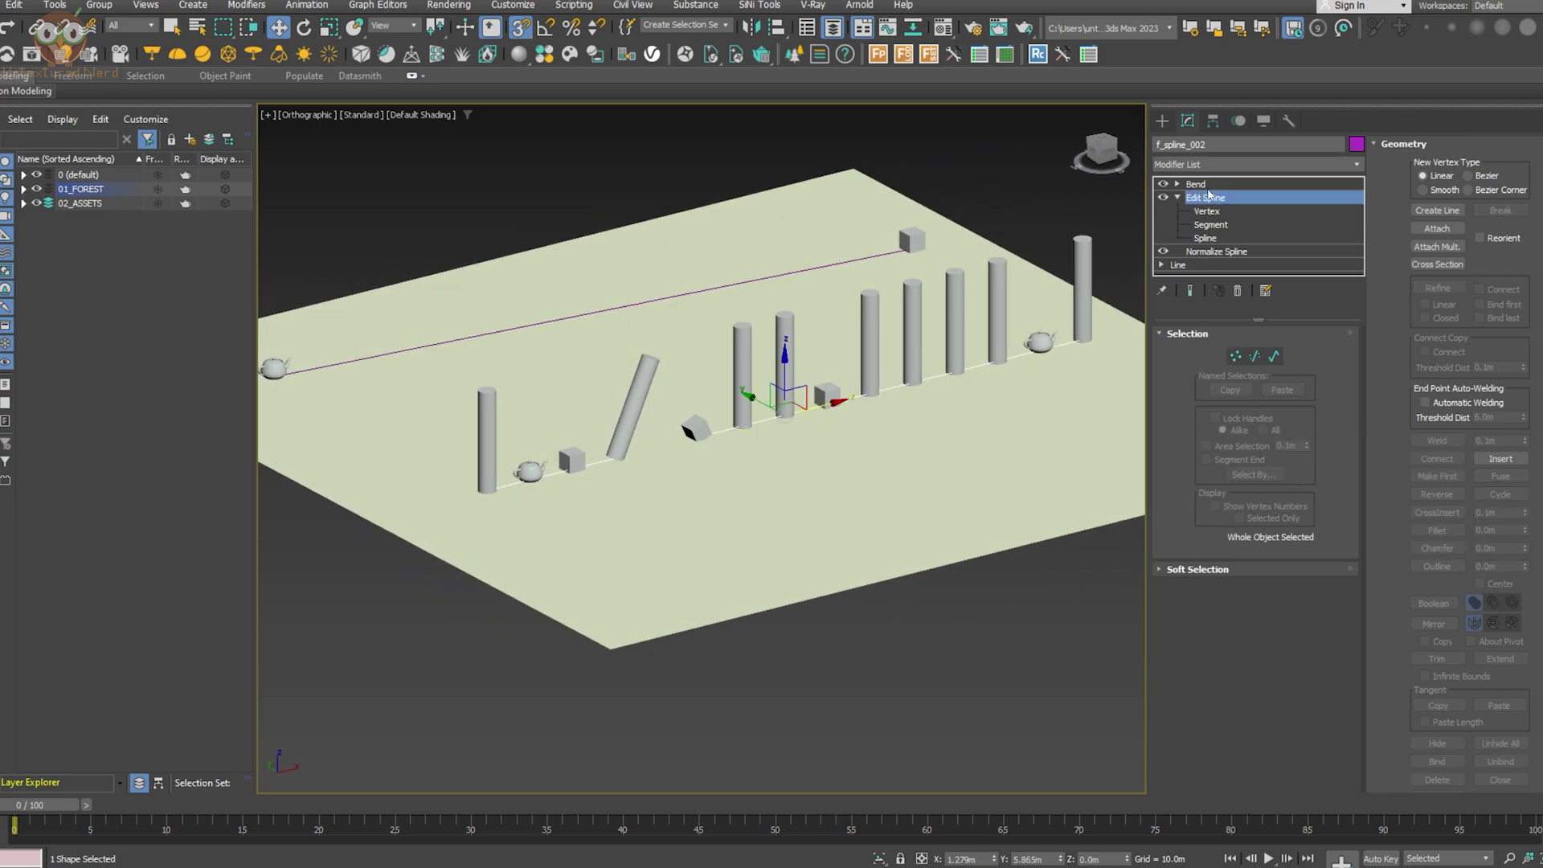
pyautogui.click(1210, 185)
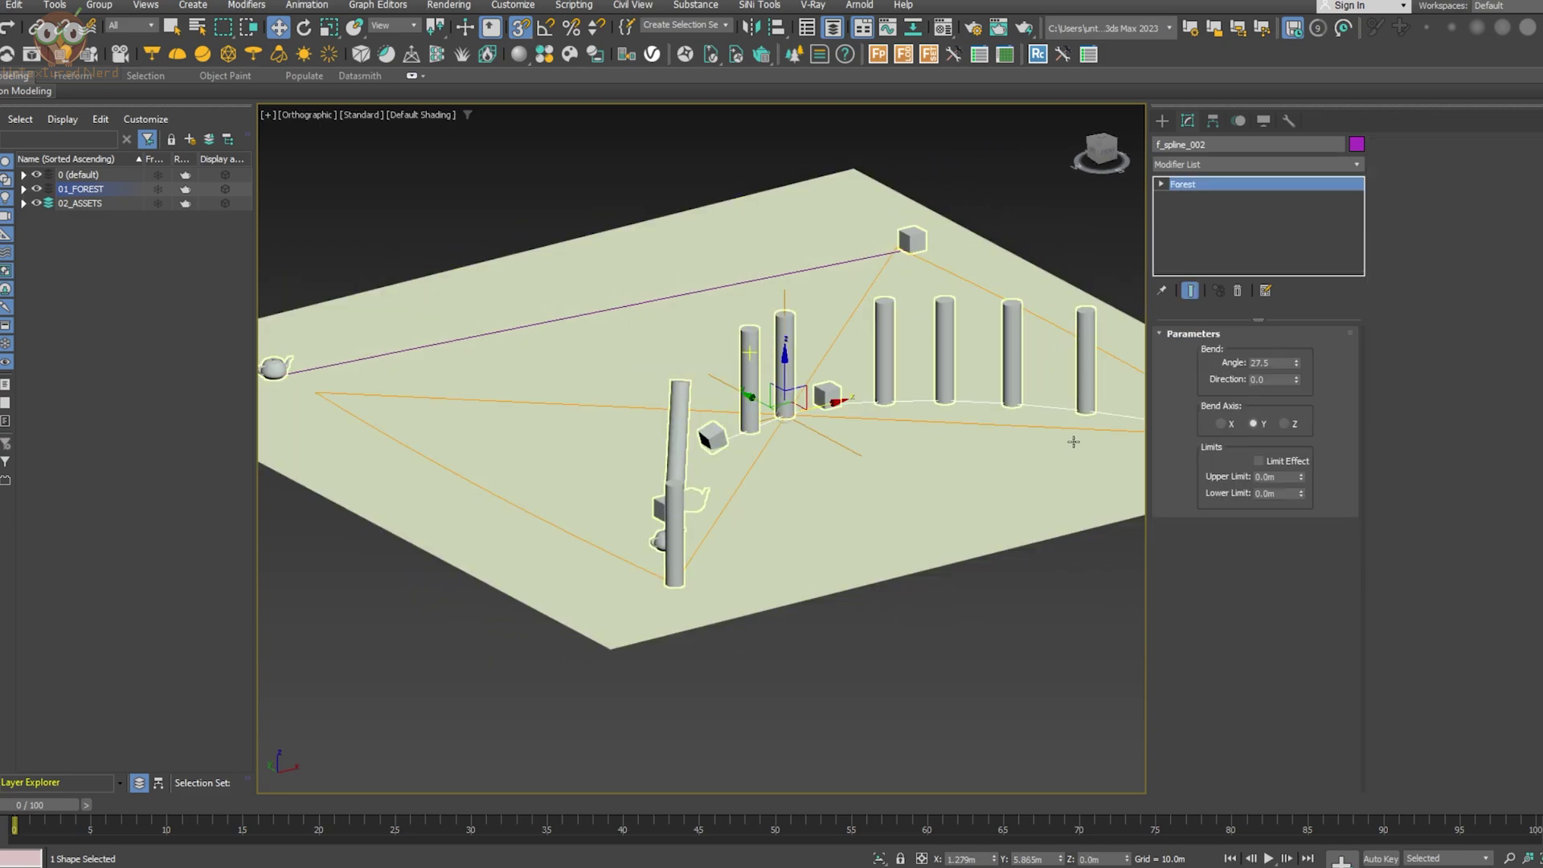
# Turn off Follow Path Z for the Forest object to compare item orientation, and re-enable both Follow Path X and Z
pyautogui.keyDown('alt'); pyautogui.moveTo(1013, 424); pyautogui.dragTo(1025, 453, button='middle'); pyautogui.keyUp('alt')
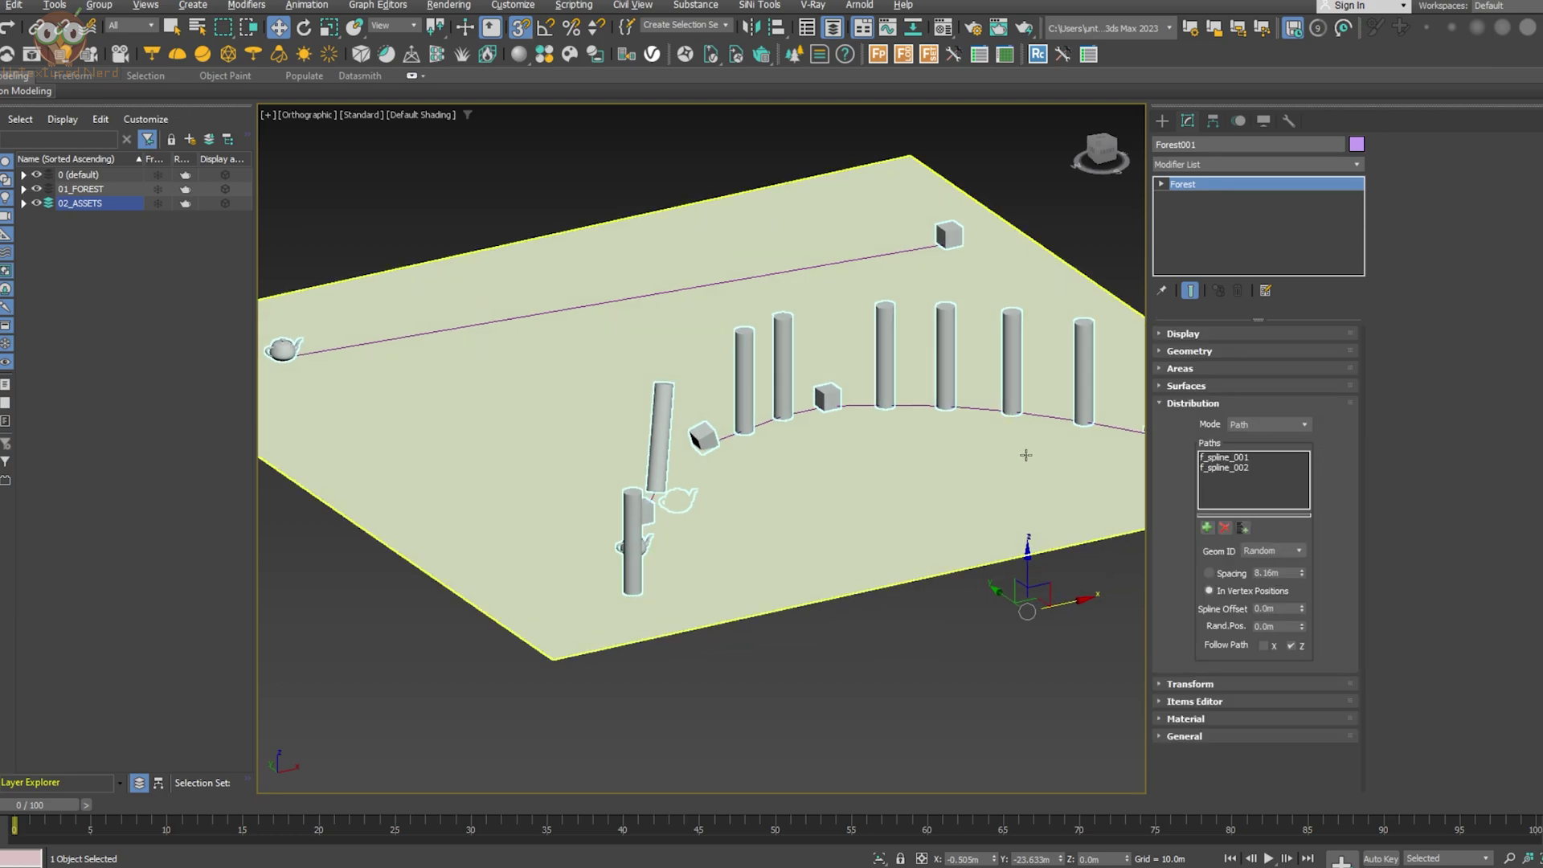
pyautogui.click(1292, 647)
pyautogui.keyDown('alt'); pyautogui.moveTo(785, 485); pyautogui.dragTo(696, 407, button='middle'); pyautogui.keyUp('alt')
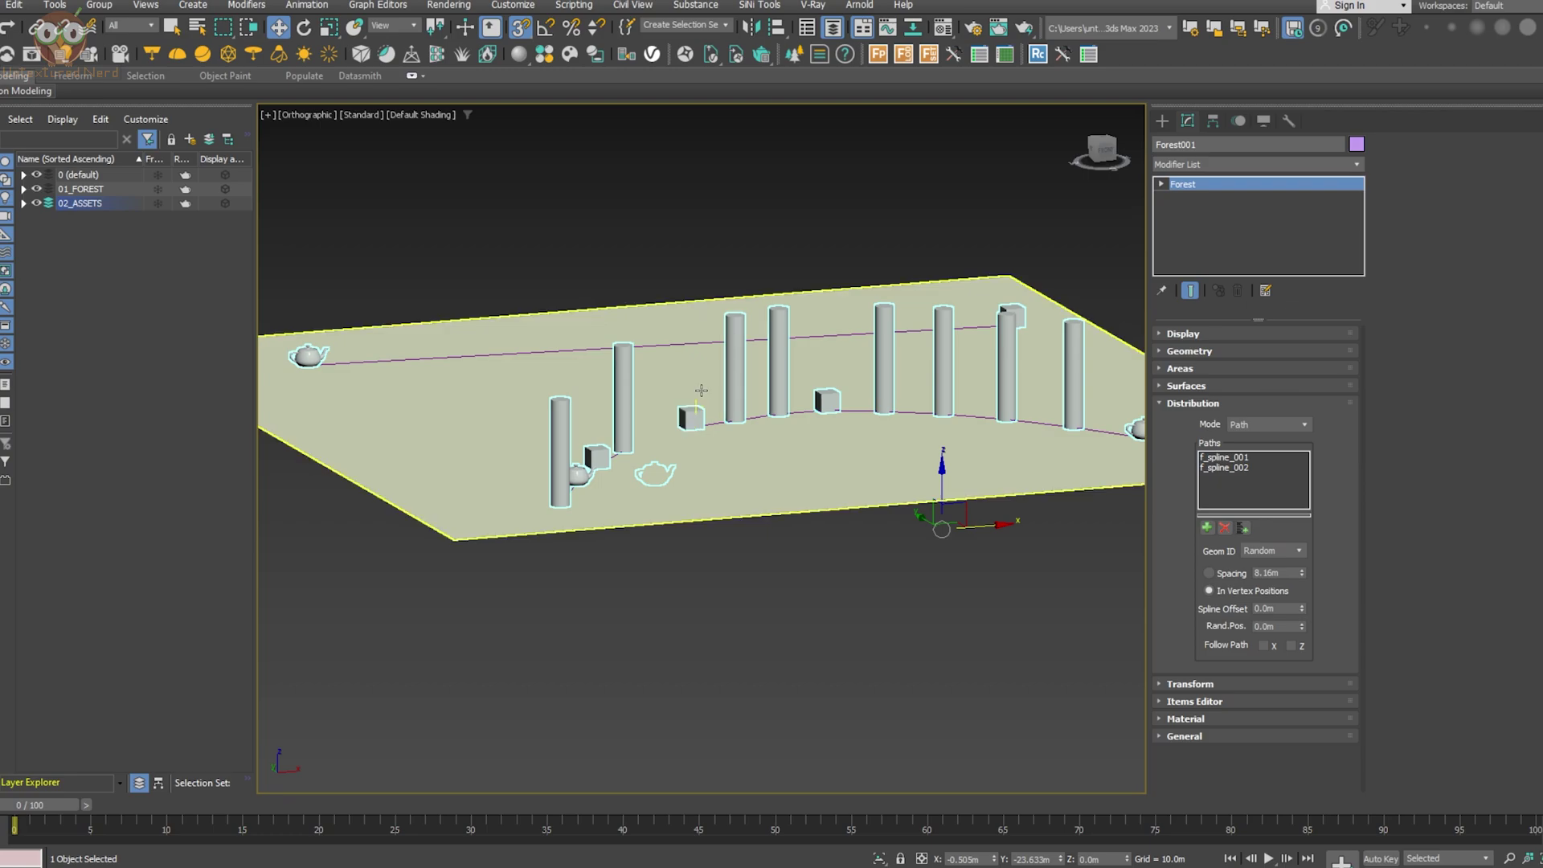
pyautogui.click(1267, 649)
pyautogui.click(1293, 646)
pyautogui.keyDown('alt'); pyautogui.moveTo(737, 405); pyautogui.dragTo(949, 466, button='middle'); pyautogui.keyUp('alt')
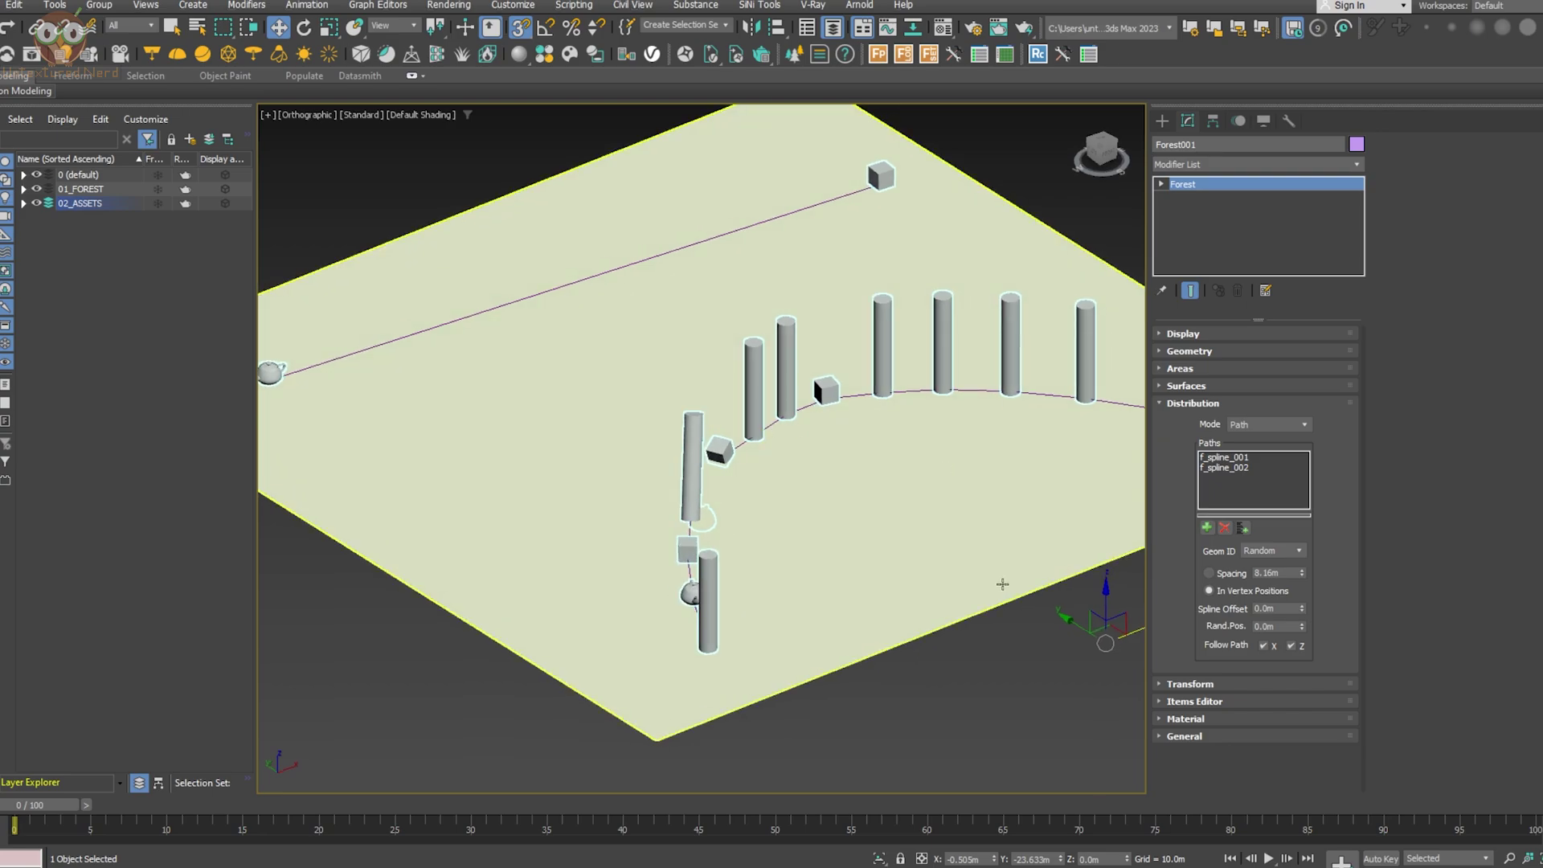
# Set the Forest distribution's Spline Offset to 0.37 m and its Rand.Pos. to 3.276 m
pyautogui.keyDown('alt'); pyautogui.moveTo(993, 590); pyautogui.dragTo(972, 570, button='middle'); pyautogui.keyUp('alt')
pyautogui.moveTo(1303, 613); pyautogui.dragTo(1303, 576)
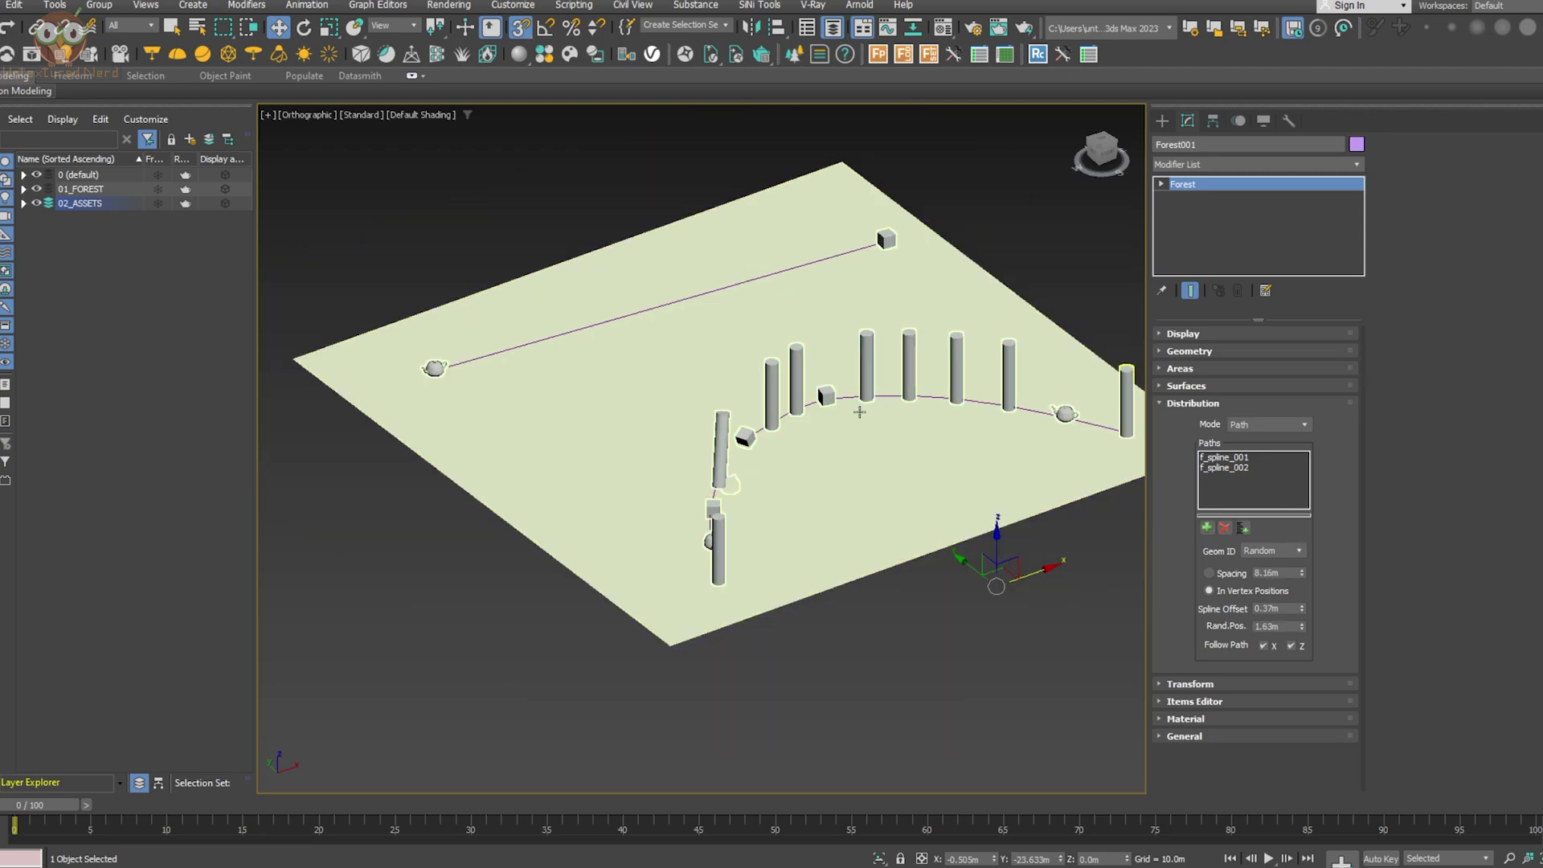
pyautogui.keyDown('alt'); pyautogui.moveTo(724, 402); pyautogui.dragTo(832, 408, button='middle'); pyautogui.keyUp('alt')
pyautogui.keyDown('alt'); pyautogui.moveTo(922, 442); pyautogui.dragTo(906, 432, button='middle'); pyautogui.keyUp('alt')
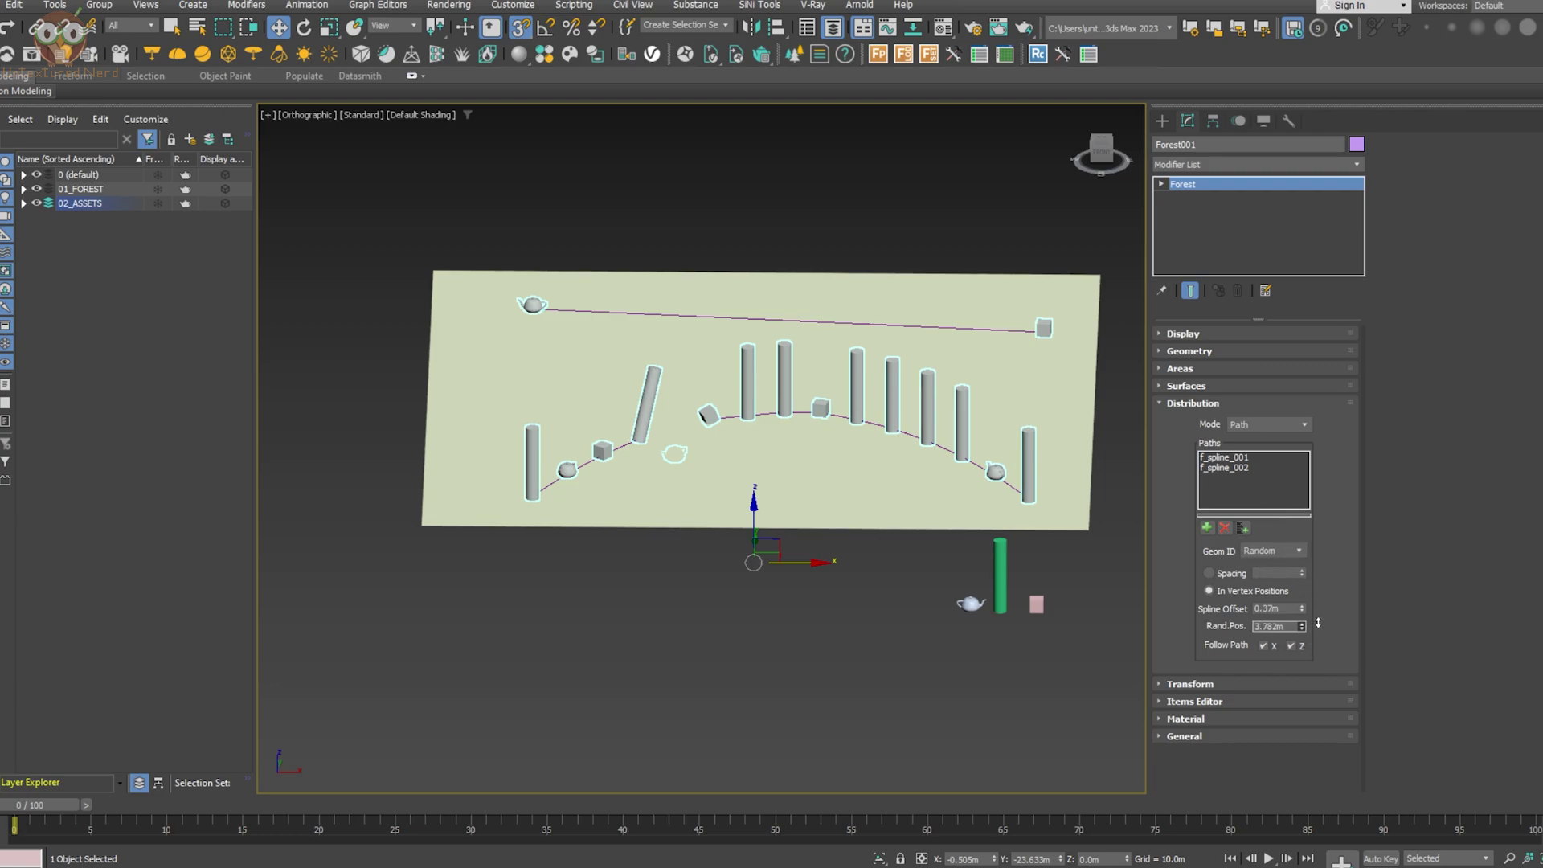
# Try Spacing placement with Rand.Pos. set to 4.489 m and return the distribution to In Vertex Positions
pyautogui.click(1231, 573)
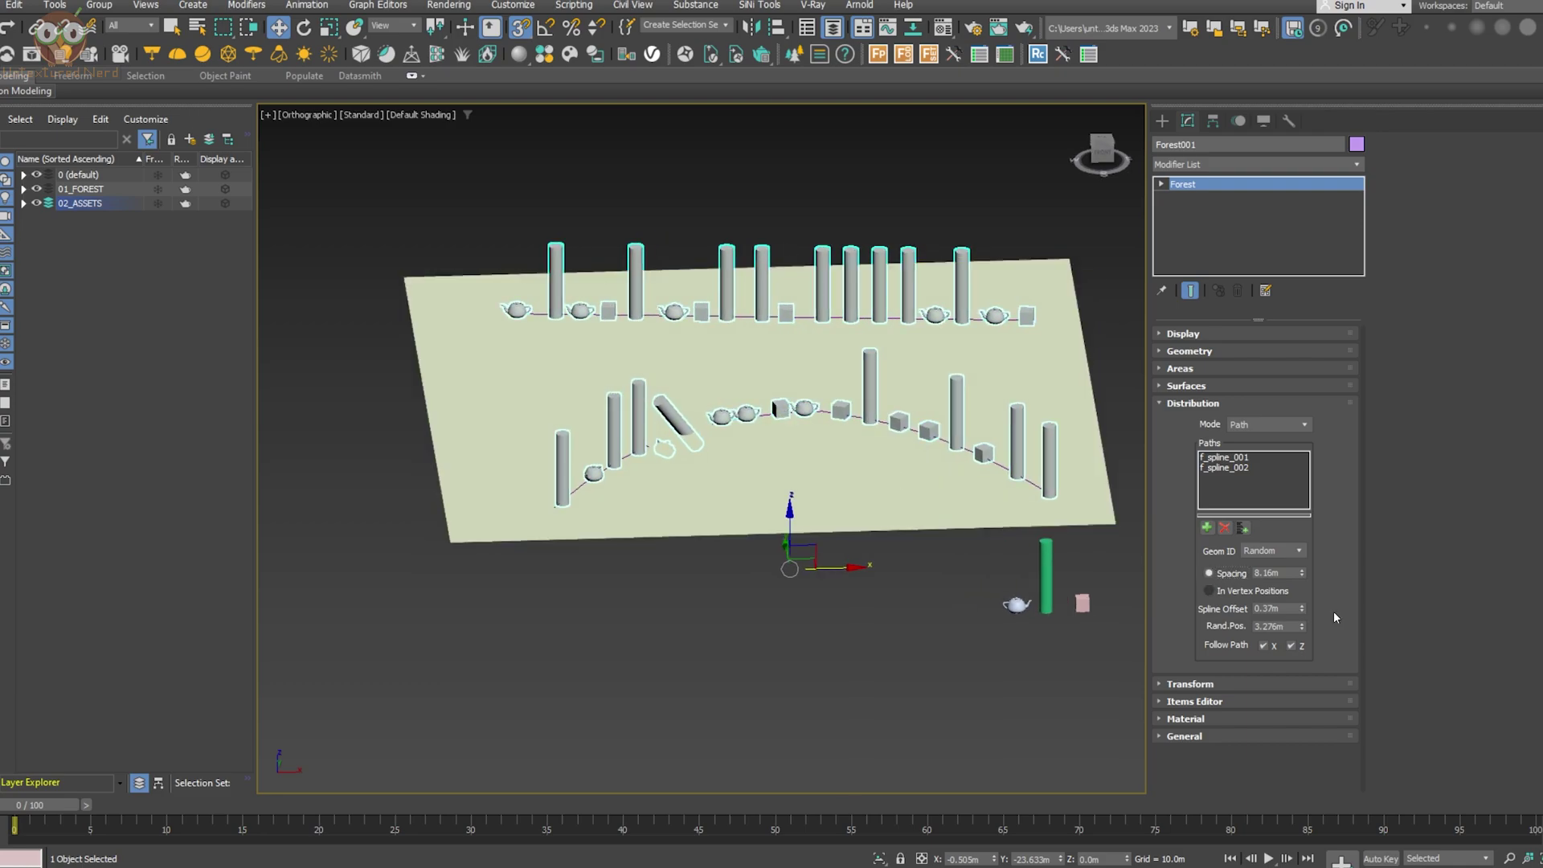
pyautogui.moveTo(1302, 628); pyautogui.dragTo(1302, 602)
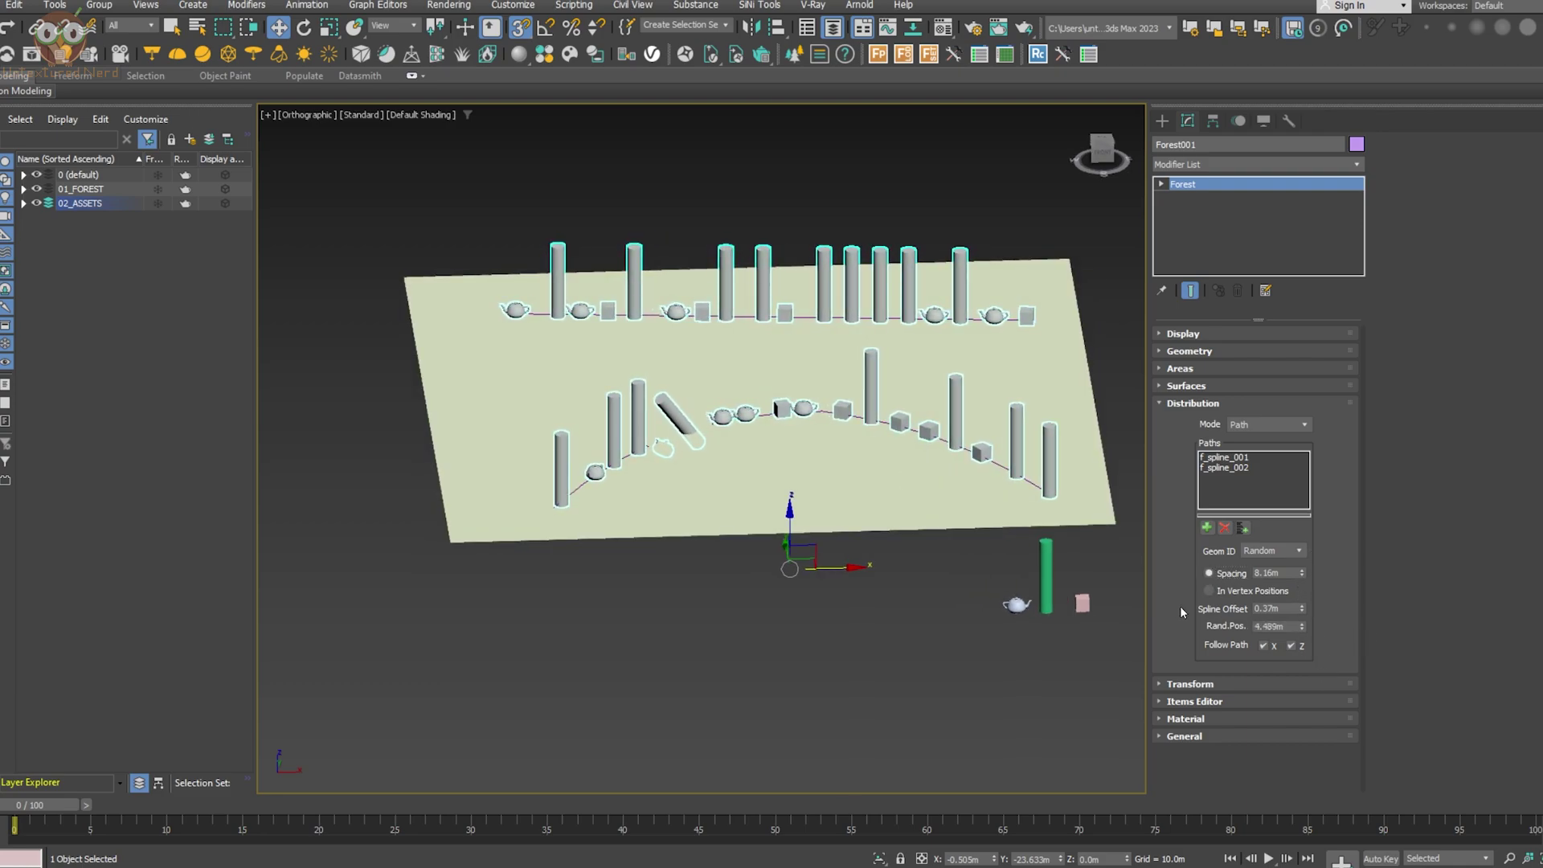
pyautogui.click(1236, 595)
pyautogui.scroll(3, 813, 421)
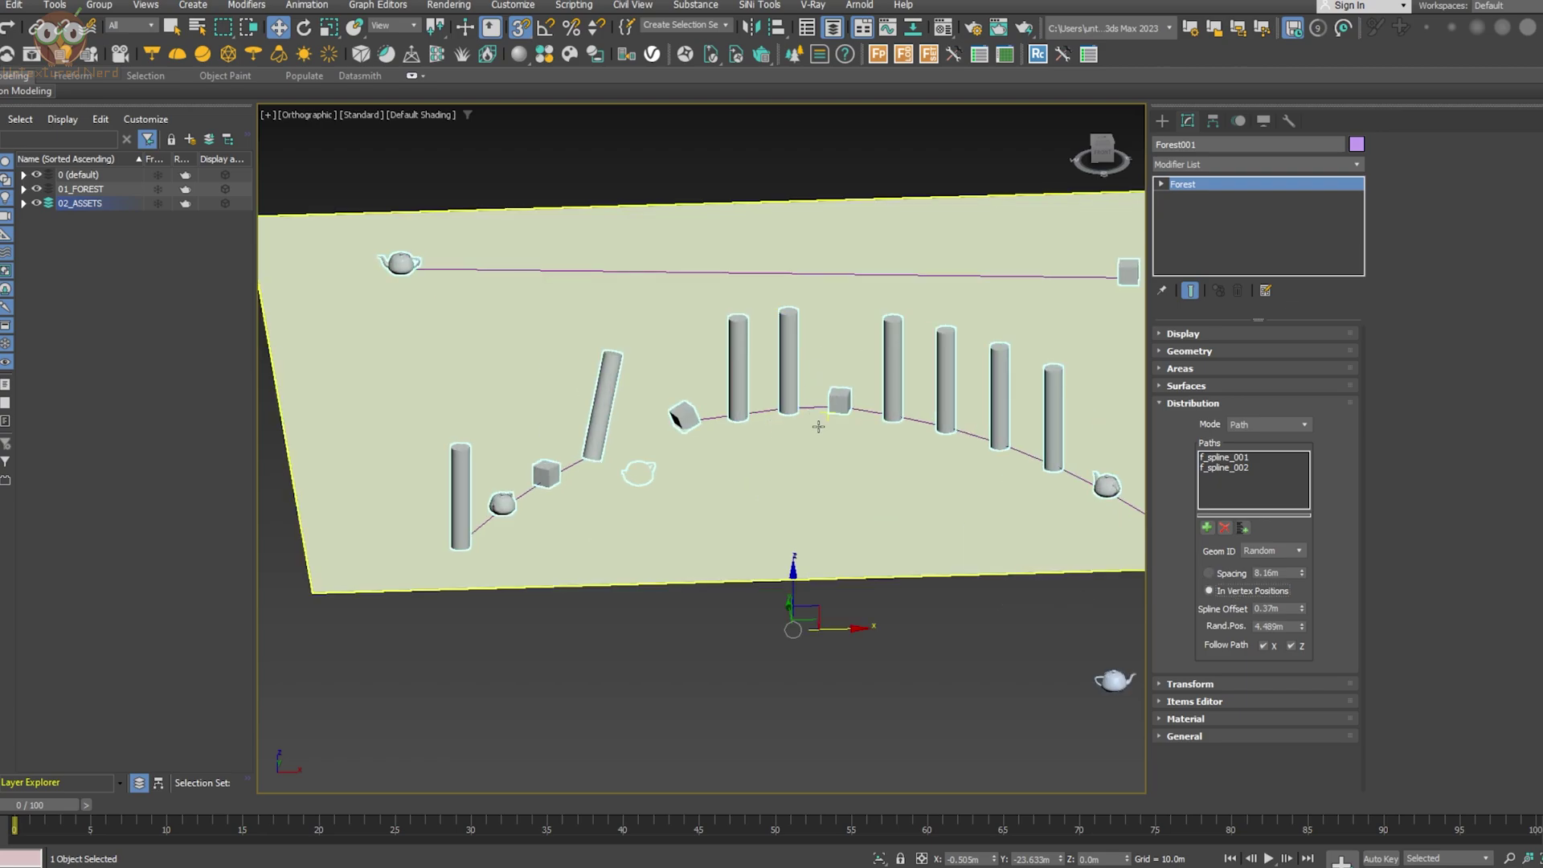